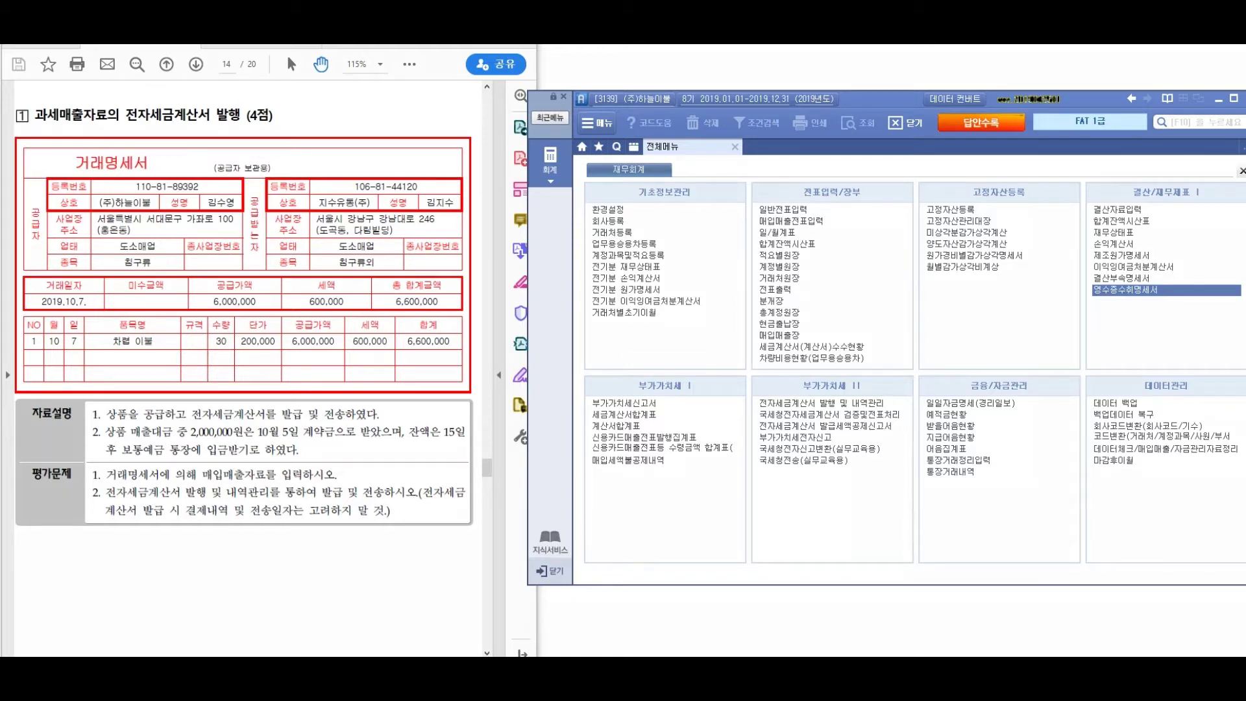
pyautogui.moveTo(262, 107); pyautogui.dragTo(245, 81)
pyautogui.moveTo(317, 139)
pyautogui.mouseDown()
pyautogui.moveTo(320, 177)
pyautogui.moveTo(338, 179)
pyautogui.mouseUp()
pyautogui.moveTo(349, 151); pyautogui.dragTo(367, 211)
pyautogui.moveTo(379, 138); pyautogui.dragTo(397, 182)
pyautogui.moveTo(409, 141); pyautogui.dragTo(412, 214)
pyautogui.moveTo(423, 144)
pyautogui.mouseDown()
pyautogui.moveTo(450, 174)
pyautogui.moveTo(506, 154)
pyautogui.mouseUp()
pyautogui.moveTo(350, 233)
pyautogui.mouseDown()
pyautogui.moveTo(331, 243)
pyautogui.moveTo(534, 218)
pyautogui.mouseUp()
pyautogui.moveTo(344, 304)
pyautogui.mouseDown()
pyautogui.moveTo(366, 341)
pyautogui.moveTo(481, 275)
pyautogui.moveTo(528, 285)
pyautogui.moveTo(549, 345)
pyautogui.mouseUp()
pyautogui.moveTo(572, 271)
pyautogui.mouseDown()
pyautogui.moveTo(596, 324)
pyautogui.moveTo(646, 292)
pyautogui.mouseUp()
pyautogui.moveTo(616, 308); pyautogui.dragTo(613, 331)
pyautogui.moveTo(633, 275); pyautogui.dragTo(654, 325)
pyautogui.moveTo(688, 273)
pyautogui.mouseDown()
pyautogui.moveTo(713, 266)
pyautogui.moveTo(717, 292)
pyautogui.mouseUp()
pyautogui.moveTo(694, 295)
pyautogui.mouseDown()
pyautogui.moveTo(713, 328)
pyautogui.moveTo(727, 314)
pyautogui.mouseUp()
pyautogui.moveTo(708, 328); pyautogui.dragTo(714, 340)
pyautogui.moveTo(722, 318)
pyautogui.mouseDown()
pyautogui.moveTo(759, 289)
pyautogui.moveTo(753, 386)
pyautogui.mouseUp()
pyautogui.moveTo(454, 383)
pyautogui.mouseDown()
pyautogui.moveTo(477, 432)
pyautogui.moveTo(509, 415)
pyautogui.moveTo(594, 432)
pyautogui.mouseUp()
pyautogui.moveTo(603, 386); pyautogui.dragTo(613, 451)
pyautogui.moveTo(624, 397); pyautogui.dragTo(659, 442)
pyautogui.moveTo(694, 369); pyautogui.dragTo(720, 432)
pyautogui.moveTo(734, 390); pyautogui.dragTo(770, 415)
pyautogui.moveTo(769, 419); pyautogui.dragTo(766, 421)
pyautogui.moveTo(811, 386)
pyautogui.mouseDown()
pyautogui.moveTo(847, 432)
pyautogui.moveTo(882, 434)
pyautogui.mouseUp()
pyautogui.moveTo(928, 386); pyautogui.dragTo(918, 425)
pyautogui.moveTo(954, 380); pyautogui.dragTo(976, 431)
pyautogui.moveTo(1009, 373)
pyautogui.mouseDown()
pyautogui.moveTo(1009, 502)
pyautogui.moveTo(1070, 425)
pyautogui.moveTo(1074, 451)
pyautogui.mouseUp()
pyautogui.moveTo(1090, 399); pyautogui.dragTo(1121, 443)
pyautogui.moveTo(1174, 402); pyautogui.dragTo(1171, 433)
pyautogui.moveTo(1175, 389); pyautogui.dragTo(1168, 474)
pyautogui.moveTo(1177, 425); pyautogui.dragTo(1204, 421)
pyautogui.click(1197, 456)
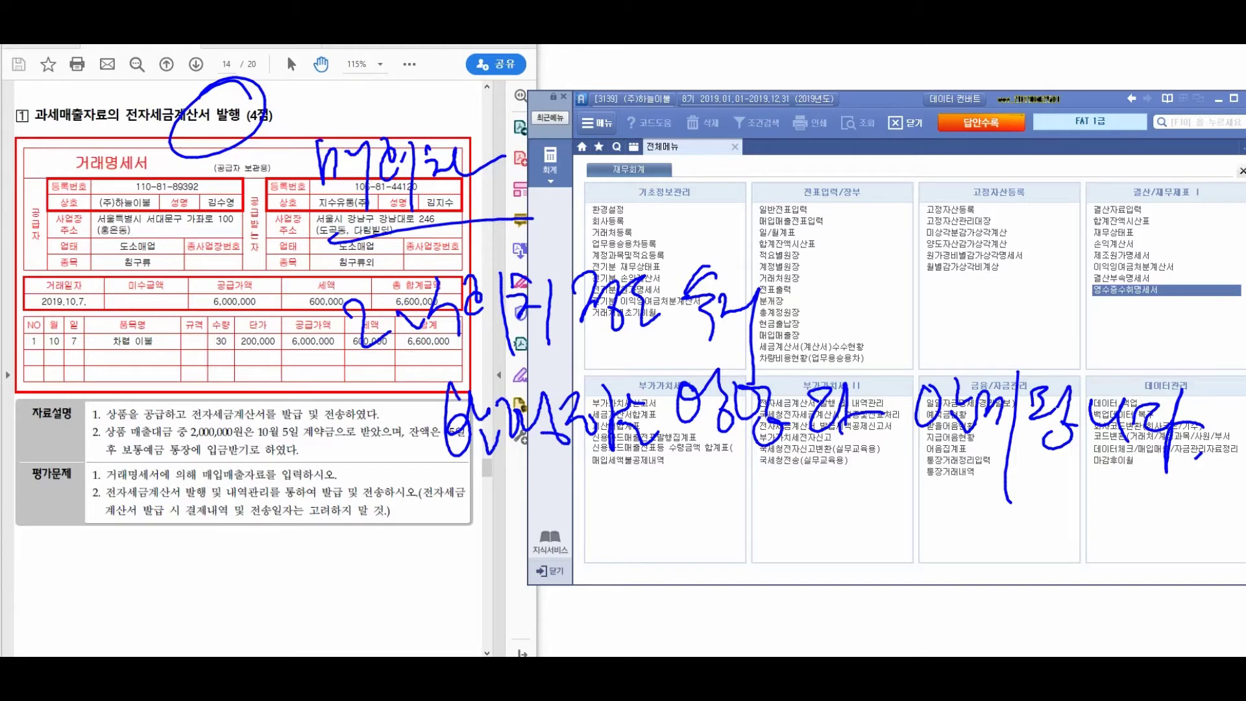
pyautogui.moveTo(128, 397)
pyautogui.mouseDown()
pyautogui.moveTo(185, 416)
pyautogui.moveTo(231, 350)
pyautogui.moveTo(227, 371)
pyautogui.mouseUp()
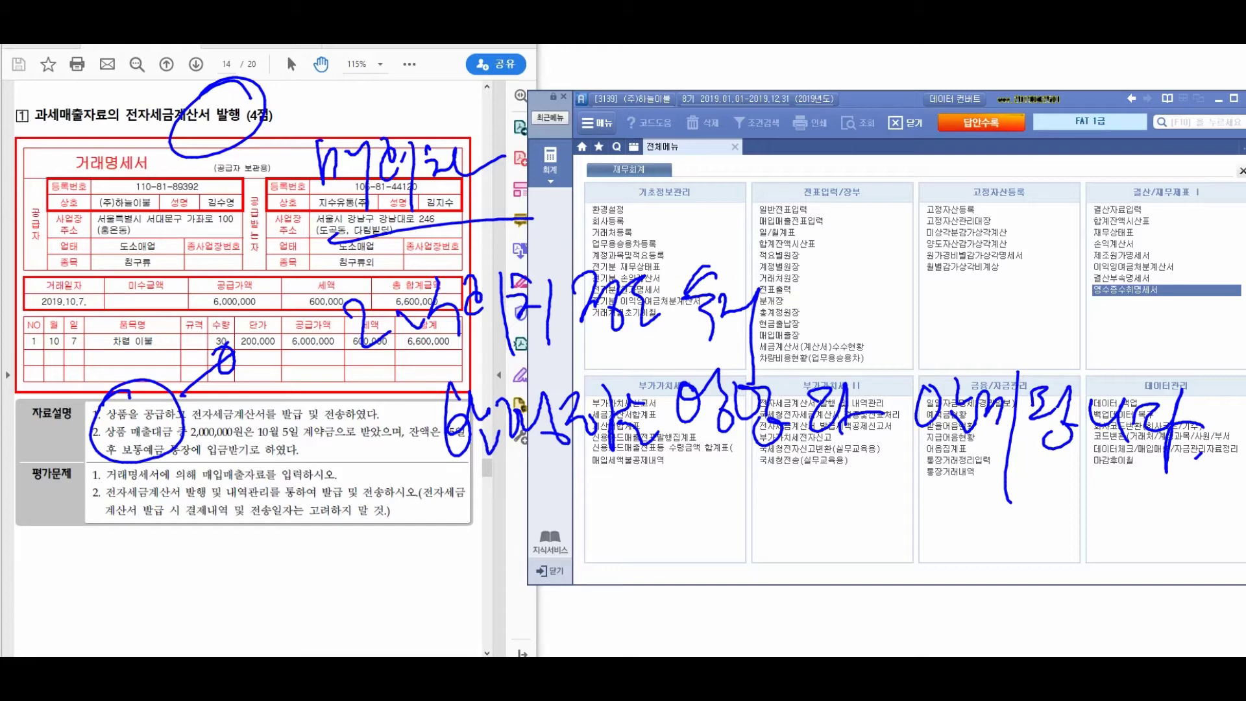
pyautogui.press('Escape')
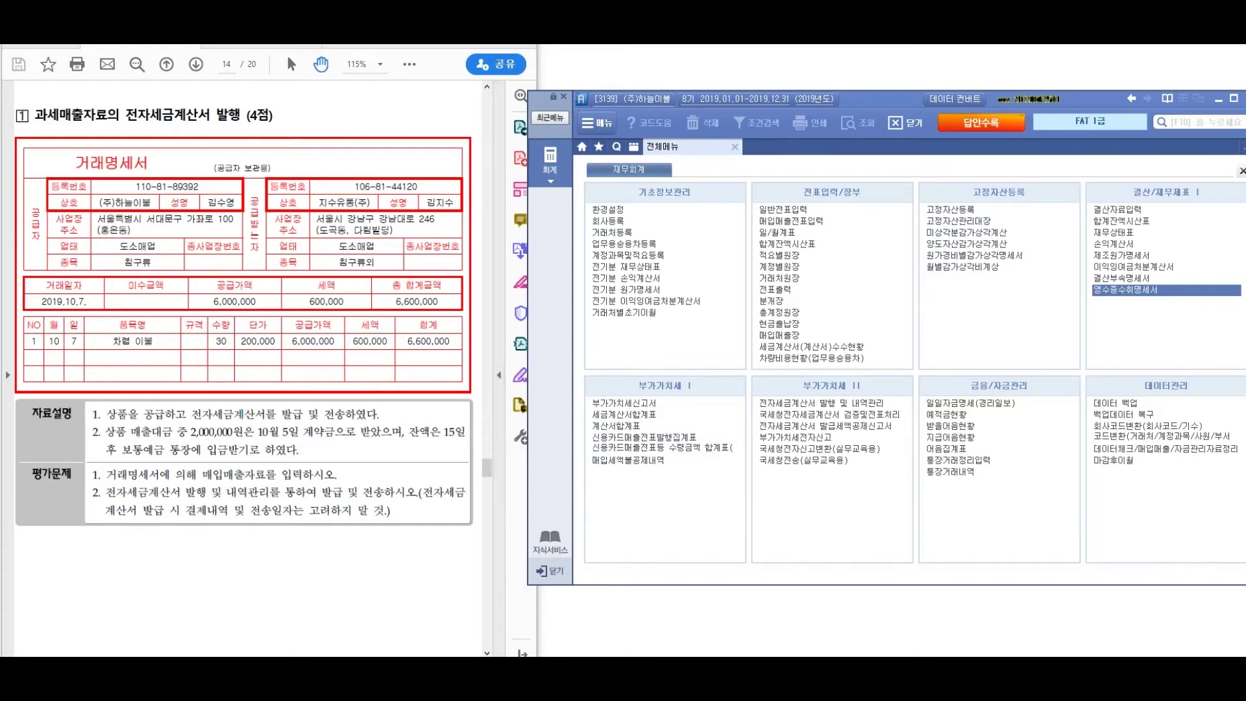
pyautogui.click(286, 52)
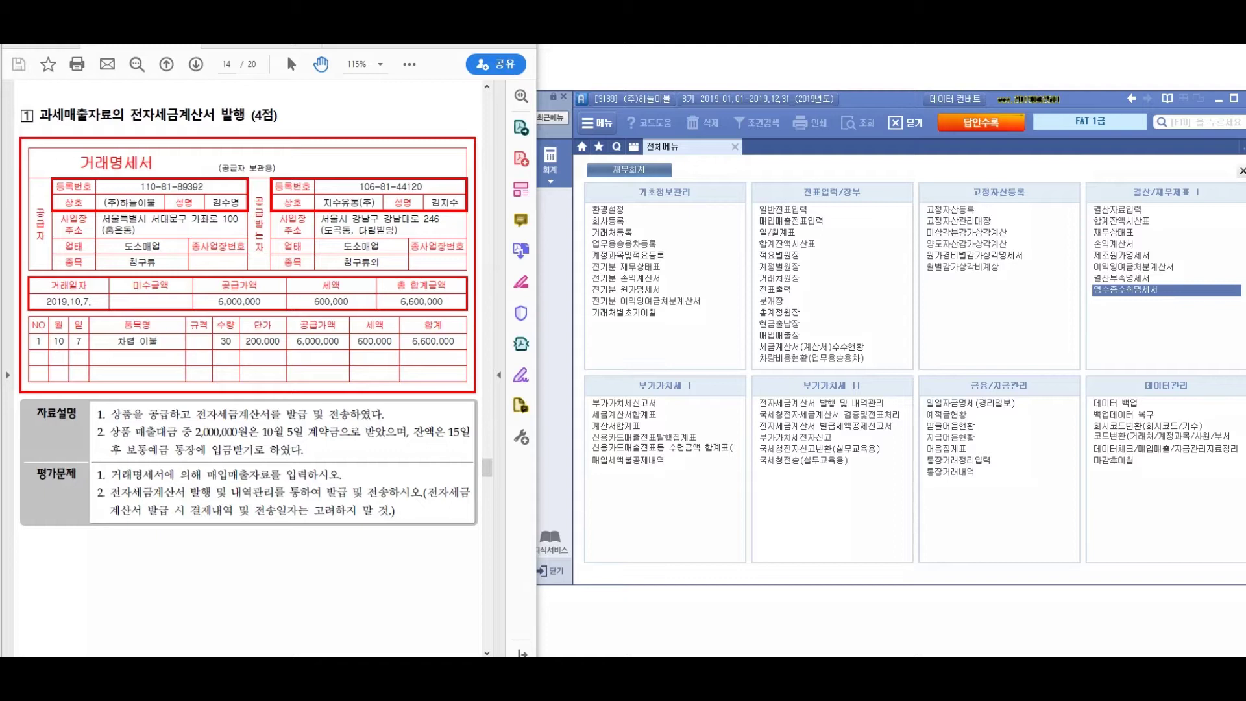
pyautogui.moveTo(123, 312); pyautogui.dragTo(95, 343)
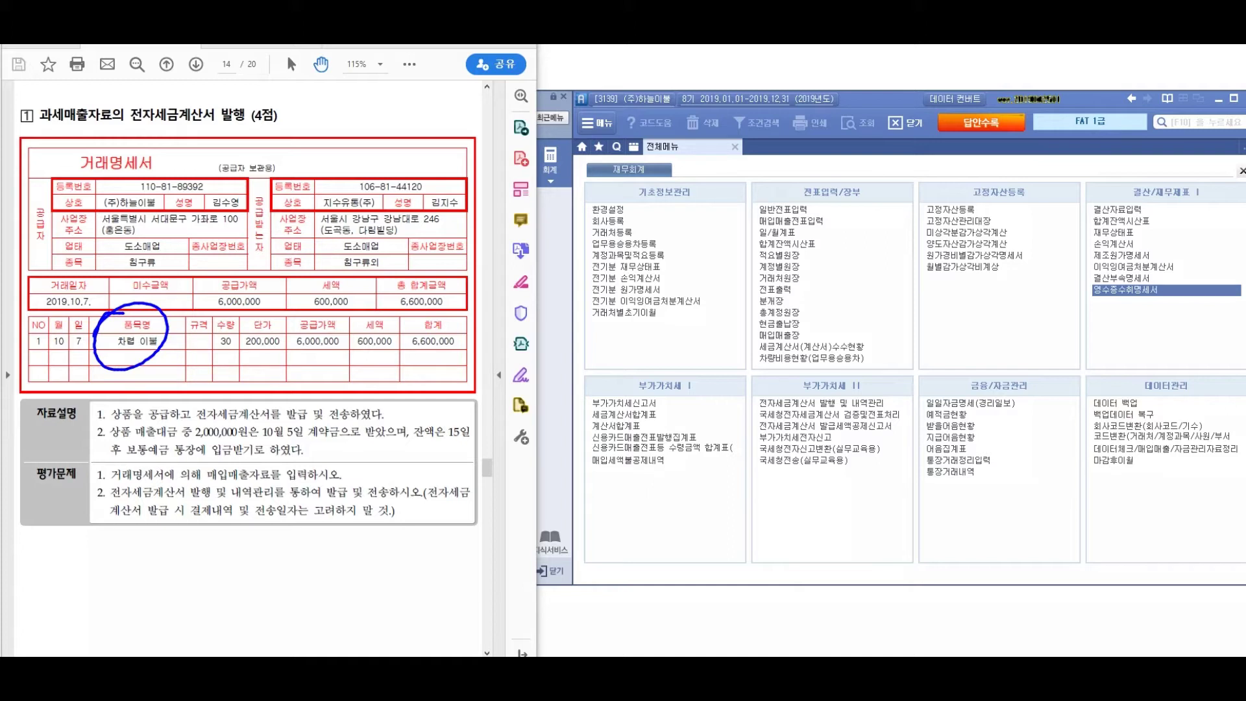
pyautogui.moveTo(298, 422); pyautogui.dragTo(357, 424)
pyautogui.moveTo(313, 390); pyautogui.dragTo(357, 375)
pyautogui.moveTo(201, 443)
pyautogui.mouseDown()
pyautogui.moveTo(402, 441)
pyautogui.moveTo(378, 483)
pyautogui.mouseUp()
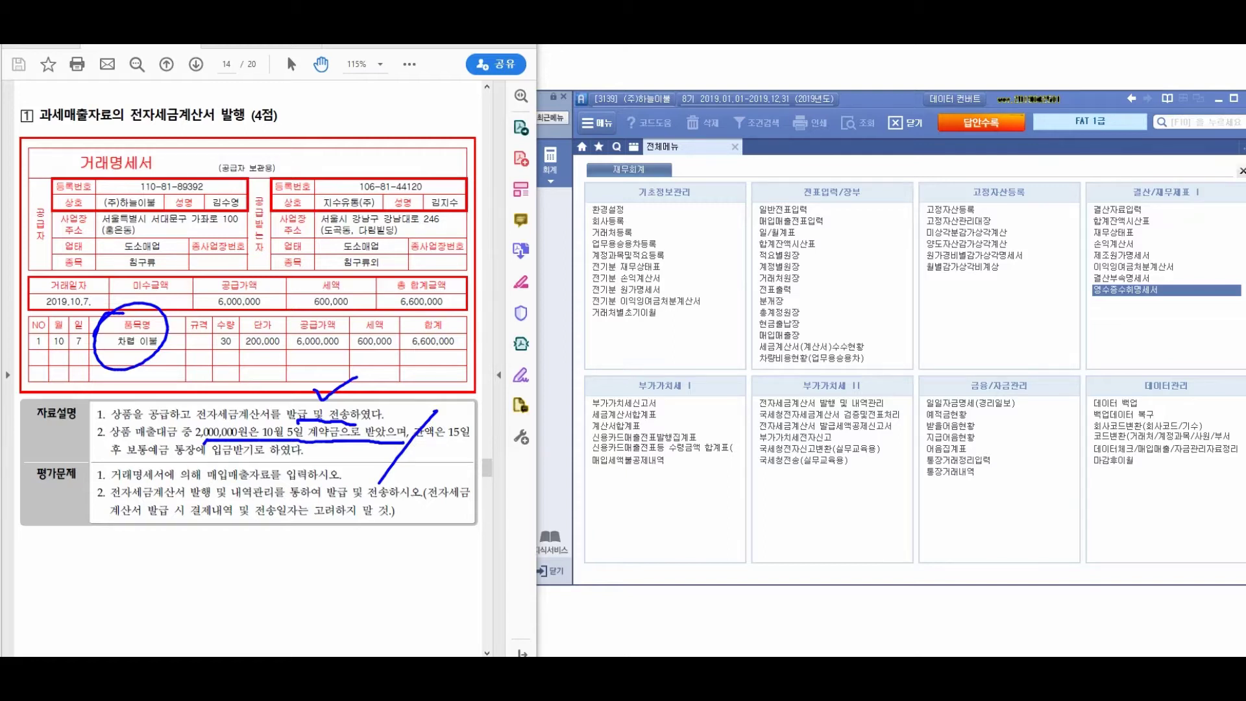
pyautogui.moveTo(126, 445)
pyautogui.mouseDown()
pyautogui.moveTo(116, 514)
pyautogui.moveTo(133, 522)
pyautogui.mouseUp()
pyautogui.moveTo(103, 541)
pyautogui.mouseDown()
pyautogui.moveTo(106, 582)
pyautogui.moveTo(116, 555)
pyautogui.mouseUp()
pyautogui.moveTo(144, 534); pyautogui.dragTo(146, 611)
pyautogui.moveTo(170, 556); pyautogui.dragTo(163, 599)
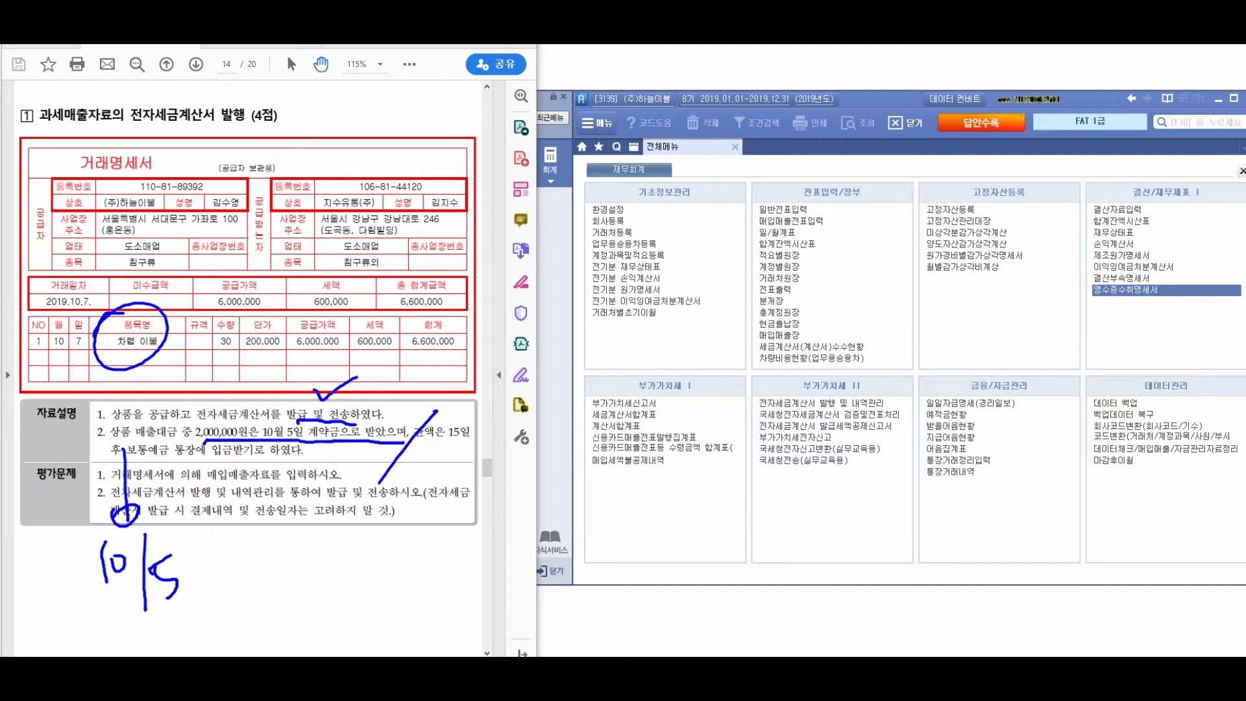
pyautogui.moveTo(232, 532)
pyautogui.mouseDown()
pyautogui.moveTo(257, 576)
pyautogui.moveTo(277, 560)
pyautogui.mouseUp()
pyautogui.moveTo(279, 535); pyautogui.dragTo(281, 592)
pyautogui.moveTo(314, 522)
pyautogui.mouseDown()
pyautogui.moveTo(315, 552)
pyautogui.moveTo(330, 555)
pyautogui.mouseUp()
pyautogui.moveTo(312, 553); pyautogui.dragTo(342, 574)
pyautogui.moveTo(334, 526); pyautogui.dragTo(349, 568)
pyautogui.moveTo(344, 532); pyautogui.dragTo(367, 565)
pyautogui.moveTo(382, 521)
pyautogui.mouseDown()
pyautogui.moveTo(382, 589)
pyautogui.moveTo(415, 545)
pyautogui.mouseUp()
pyautogui.moveTo(391, 548); pyautogui.dragTo(423, 562)
pyautogui.moveTo(438, 520); pyautogui.dragTo(472, 549)
pyautogui.moveTo(484, 536); pyautogui.dragTo(528, 541)
pyautogui.moveTo(535, 529); pyautogui.dragTo(601, 519)
pyautogui.moveTo(318, 626); pyautogui.dragTo(347, 607)
pyautogui.moveTo(340, 629)
pyautogui.mouseDown()
pyautogui.moveTo(380, 605)
pyautogui.moveTo(393, 639)
pyautogui.mouseUp()
pyautogui.moveTo(409, 587); pyautogui.dragTo(436, 634)
pyautogui.moveTo(431, 603)
pyautogui.mouseDown()
pyautogui.moveTo(445, 638)
pyautogui.moveTo(467, 633)
pyautogui.mouseUp()
pyautogui.moveTo(472, 587)
pyautogui.mouseDown()
pyautogui.moveTo(497, 626)
pyautogui.moveTo(648, 582)
pyautogui.mouseUp()
pyautogui.moveTo(538, 630); pyautogui.dragTo(545, 632)
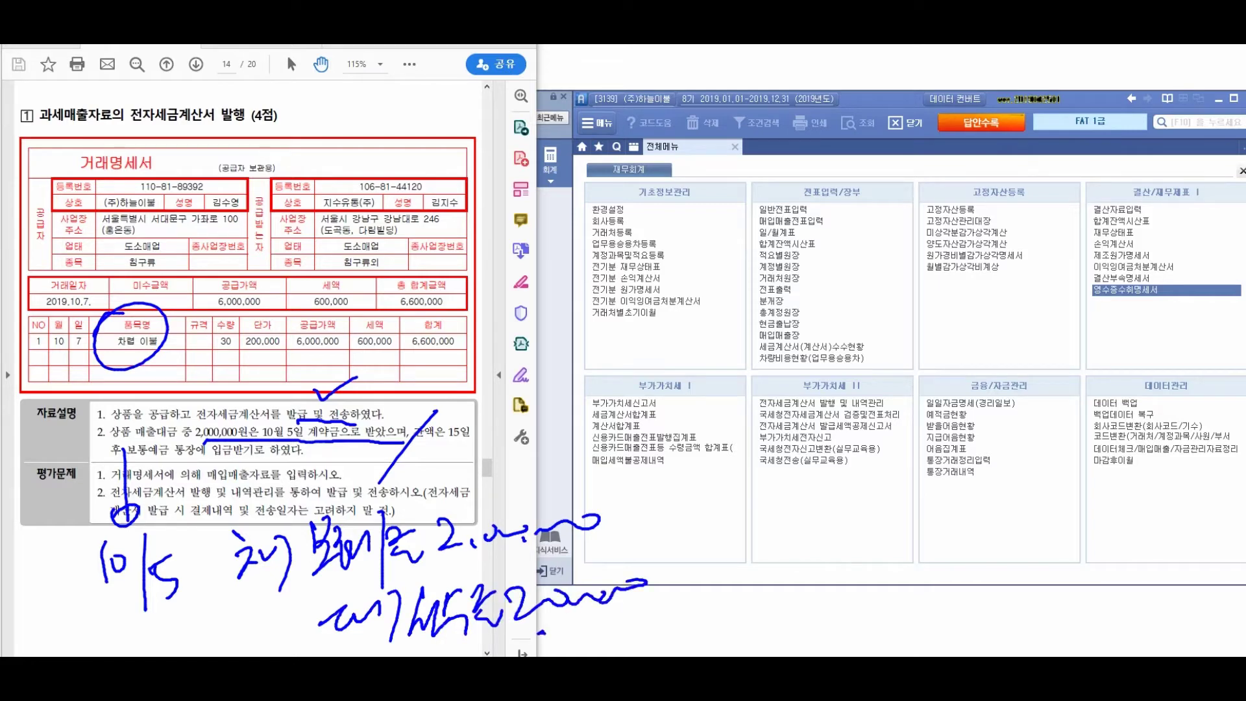
pyautogui.moveTo(482, 250); pyautogui.dragTo(550, 249)
pyautogui.moveTo(490, 267); pyautogui.dragTo(552, 263)
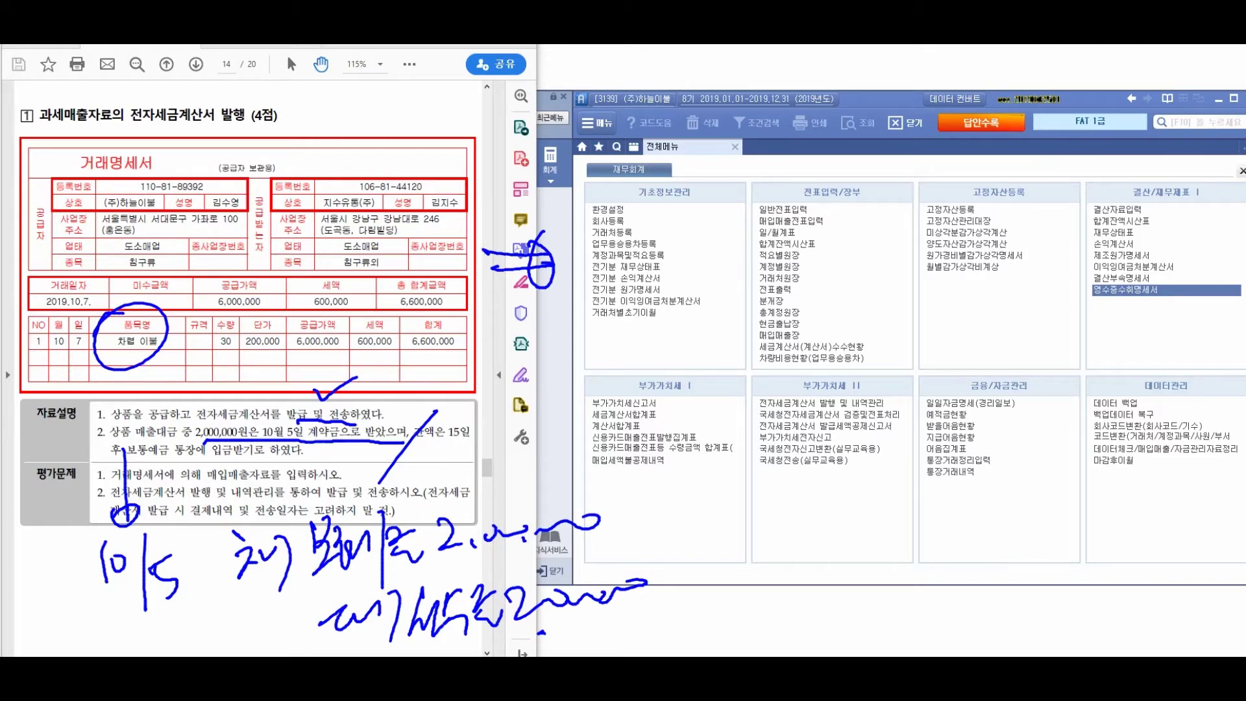
pyautogui.moveTo(529, 117); pyautogui.dragTo(558, 161)
pyautogui.moveTo(562, 117)
pyautogui.mouseDown()
pyautogui.moveTo(585, 143)
pyautogui.moveTo(579, 185)
pyautogui.mouseUp()
pyautogui.moveTo(589, 114); pyautogui.dragTo(606, 151)
pyautogui.moveTo(589, 148); pyautogui.dragTo(614, 173)
pyautogui.moveTo(619, 127); pyautogui.dragTo(610, 176)
pyautogui.moveTo(641, 135); pyautogui.dragTo(669, 172)
pyautogui.moveTo(668, 133)
pyautogui.mouseDown()
pyautogui.moveTo(680, 169)
pyautogui.moveTo(696, 162)
pyautogui.mouseUp()
pyautogui.moveTo(691, 140); pyautogui.dragTo(716, 182)
pyautogui.moveTo(727, 118)
pyautogui.mouseDown()
pyautogui.moveTo(730, 192)
pyautogui.moveTo(763, 183)
pyautogui.mouseUp()
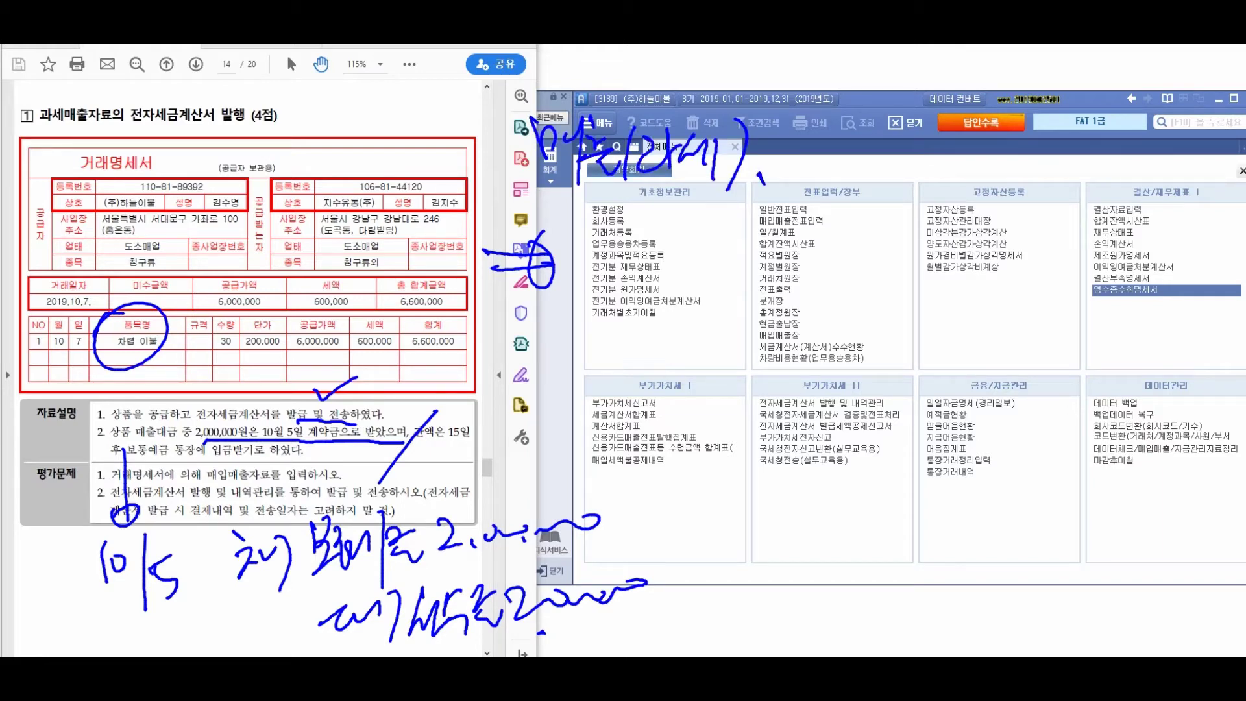
pyautogui.moveTo(818, 133); pyautogui.dragTo(848, 170)
pyautogui.moveTo(863, 126); pyautogui.dragTo(860, 191)
pyautogui.moveTo(870, 141)
pyautogui.mouseDown()
pyautogui.moveTo(882, 128)
pyautogui.moveTo(891, 185)
pyautogui.mouseUp()
pyautogui.moveTo(899, 133); pyautogui.dragTo(929, 127)
pyautogui.moveTo(910, 146); pyautogui.dragTo(921, 156)
pyautogui.moveTo(921, 144)
pyautogui.mouseDown()
pyautogui.moveTo(918, 189)
pyautogui.moveTo(962, 123)
pyautogui.moveTo(954, 168)
pyautogui.mouseUp()
pyautogui.moveTo(976, 124)
pyautogui.mouseDown()
pyautogui.moveTo(973, 166)
pyautogui.moveTo(1012, 168)
pyautogui.moveTo(1021, 186)
pyautogui.mouseUp()
pyautogui.moveTo(713, 211); pyautogui.dragTo(738, 247)
pyautogui.moveTo(752, 218)
pyautogui.mouseDown()
pyautogui.moveTo(751, 242)
pyautogui.moveTo(808, 215)
pyautogui.mouseUp()
pyautogui.moveTo(838, 216); pyautogui.dragTo(835, 218)
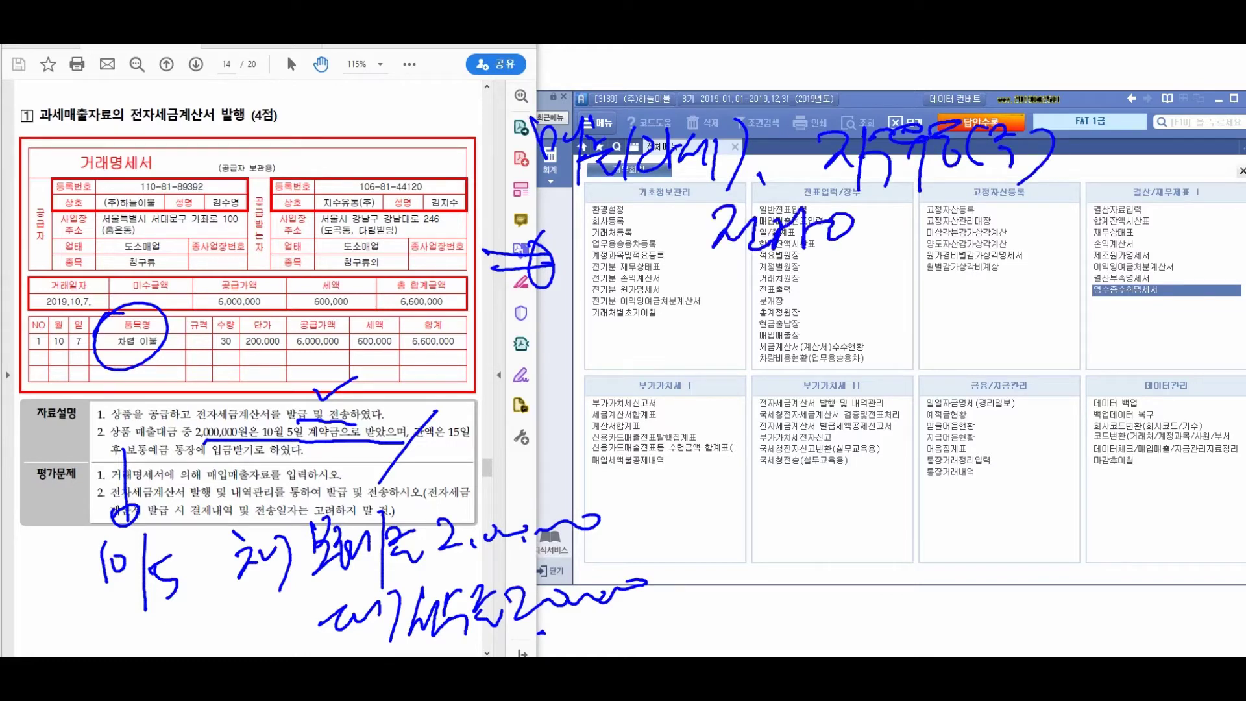
pyautogui.moveTo(708, 266); pyautogui.dragTo(874, 257)
pyautogui.moveTo(791, 274); pyautogui.dragTo(780, 318)
pyautogui.moveTo(801, 285)
pyautogui.mouseDown()
pyautogui.moveTo(819, 324)
pyautogui.moveTo(863, 298)
pyautogui.moveTo(872, 318)
pyautogui.mouseUp()
pyautogui.moveTo(882, 279); pyautogui.dragTo(922, 326)
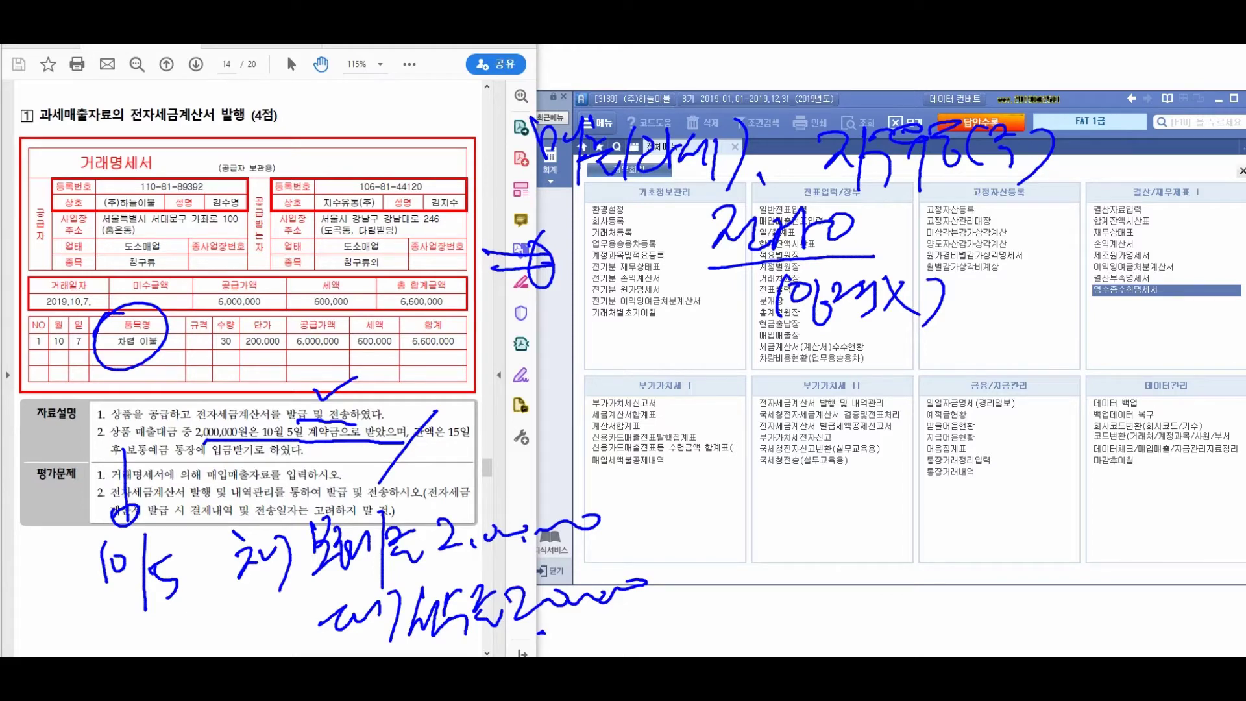
pyautogui.moveTo(1005, 209)
pyautogui.mouseDown()
pyautogui.moveTo(967, 312)
pyautogui.moveTo(1023, 256)
pyautogui.moveTo(1042, 258)
pyautogui.mouseUp()
pyautogui.moveTo(1011, 263); pyautogui.dragTo(1041, 281)
pyautogui.moveTo(1056, 239); pyautogui.dragTo(1065, 265)
pyautogui.moveTo(1027, 276); pyautogui.dragTo(1040, 283)
pyautogui.moveTo(1072, 241)
pyautogui.mouseDown()
pyautogui.moveTo(1098, 258)
pyautogui.moveTo(1089, 296)
pyautogui.mouseUp()
pyautogui.moveTo(1115, 222); pyautogui.dragTo(1150, 254)
pyautogui.moveTo(1158, 231); pyautogui.dragTo(1171, 291)
pyautogui.moveTo(1173, 272); pyautogui.dragTo(1198, 289)
pyautogui.moveTo(1181, 242); pyautogui.dragTo(1202, 238)
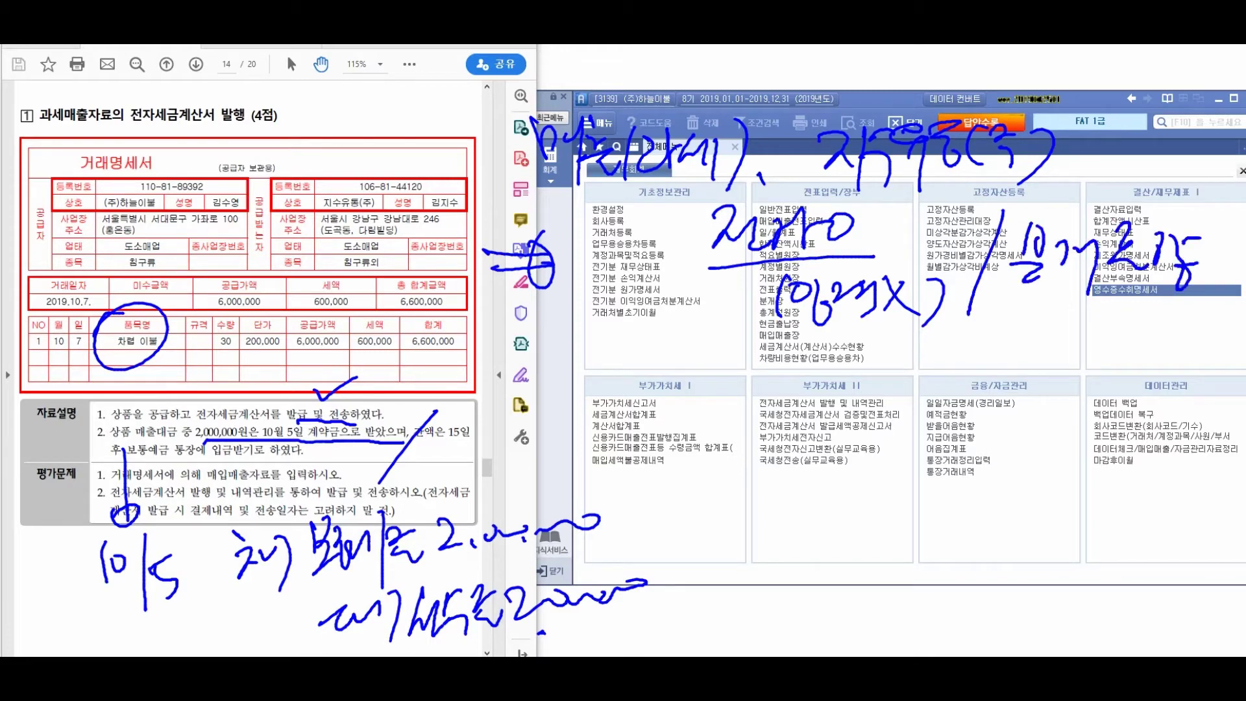
pyautogui.moveTo(989, 362); pyautogui.dragTo(836, 597)
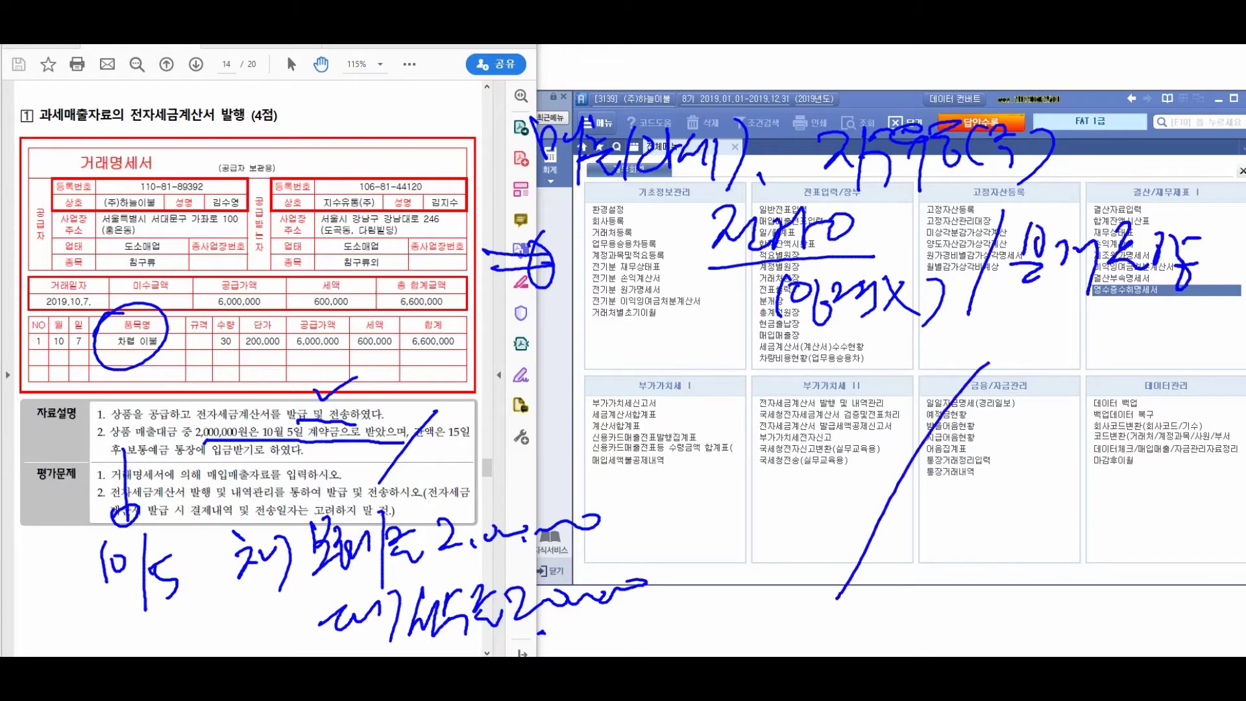
pyautogui.moveTo(591, 351); pyautogui.dragTo(594, 373)
pyautogui.moveTo(577, 380); pyautogui.dragTo(608, 389)
pyautogui.moveTo(607, 377)
pyautogui.mouseDown()
pyautogui.moveTo(630, 397)
pyautogui.moveTo(625, 433)
pyautogui.mouseUp()
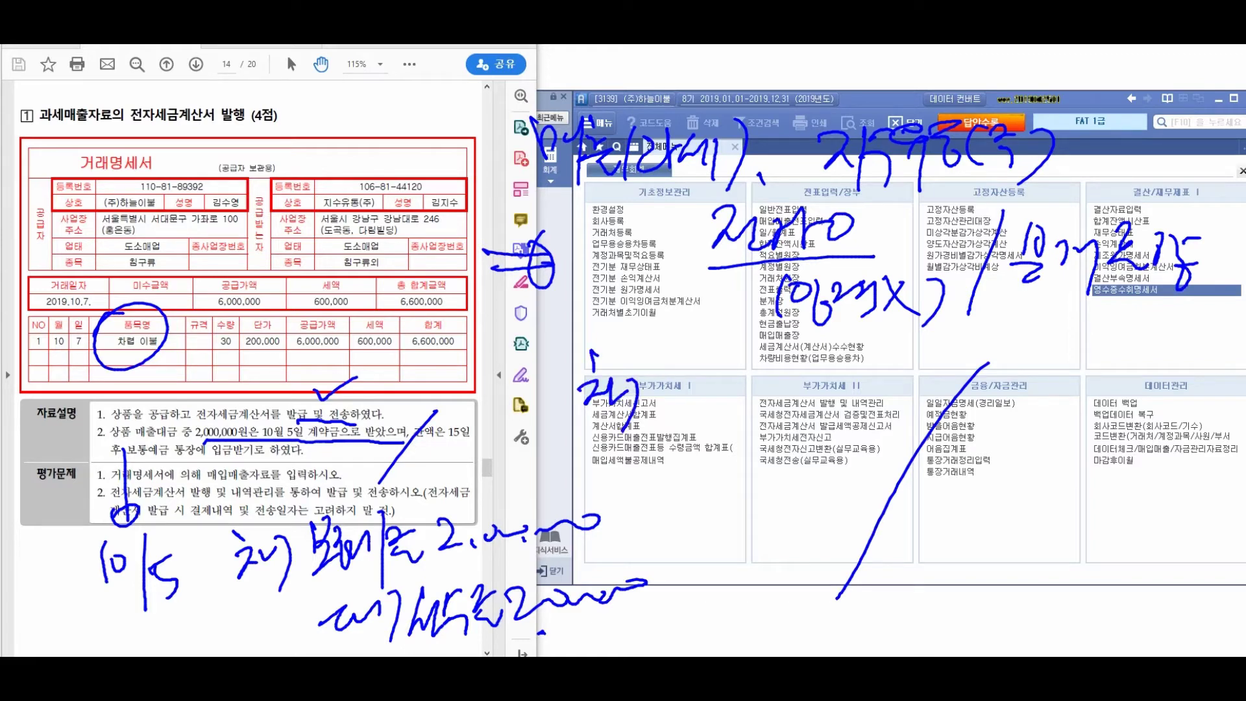
pyautogui.moveTo(679, 359); pyautogui.dragTo(658, 392)
pyautogui.moveTo(671, 377)
pyautogui.mouseDown()
pyautogui.moveTo(691, 387)
pyautogui.moveTo(679, 406)
pyautogui.mouseUp()
pyautogui.moveTo(707, 366); pyautogui.dragTo(729, 388)
pyautogui.moveTo(720, 391); pyautogui.dragTo(718, 423)
pyautogui.moveTo(728, 369); pyautogui.dragTo(758, 378)
pyautogui.moveTo(729, 393); pyautogui.dragTo(768, 405)
pyautogui.moveTo(785, 376)
pyautogui.mouseDown()
pyautogui.moveTo(788, 402)
pyautogui.moveTo(817, 398)
pyautogui.mouseUp()
pyautogui.moveTo(827, 386)
pyautogui.mouseDown()
pyautogui.moveTo(838, 397)
pyautogui.moveTo(938, 377)
pyautogui.mouseUp()
pyautogui.moveTo(407, 622)
pyautogui.mouseDown()
pyautogui.moveTo(403, 633)
pyautogui.moveTo(391, 571)
pyautogui.moveTo(438, 488)
pyautogui.moveTo(577, 364)
pyautogui.moveTo(559, 394)
pyautogui.mouseUp()
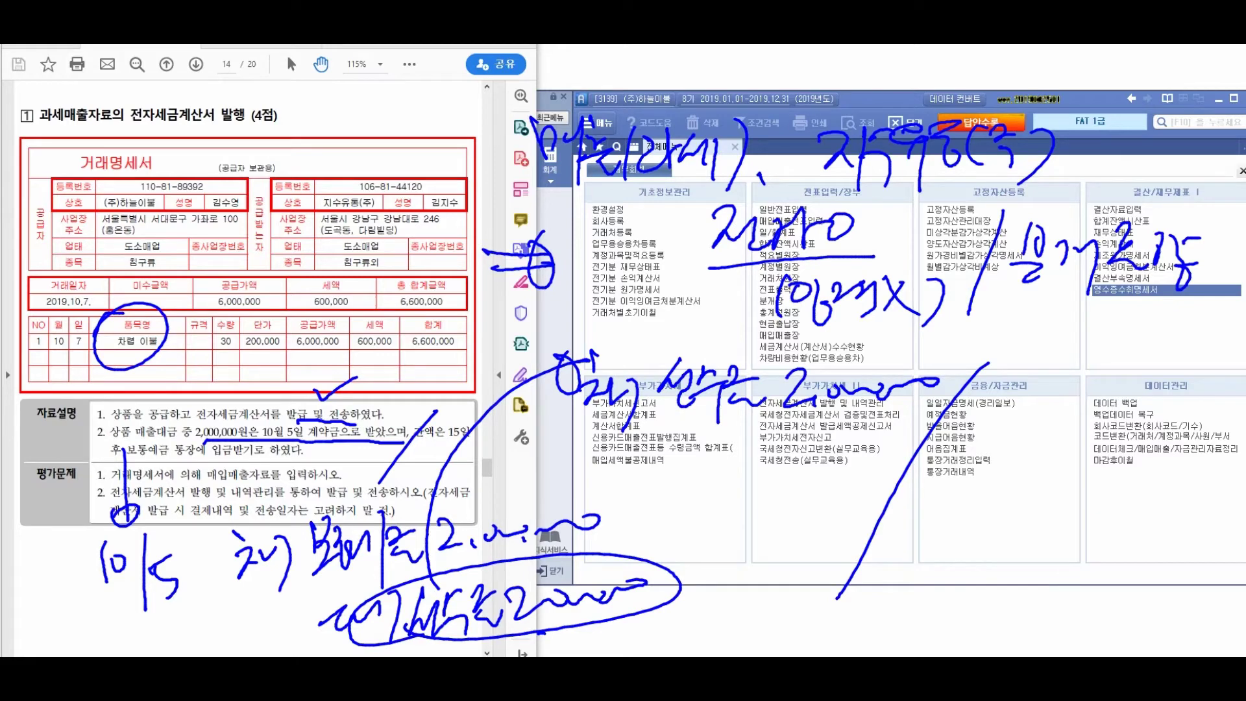
pyautogui.moveTo(670, 436)
pyautogui.mouseDown()
pyautogui.moveTo(681, 474)
pyautogui.moveTo(732, 447)
pyautogui.moveTo(751, 512)
pyautogui.mouseUp()
pyautogui.moveTo(753, 431)
pyautogui.mouseDown()
pyautogui.moveTo(785, 480)
pyautogui.moveTo(809, 473)
pyautogui.mouseUp()
pyautogui.moveTo(782, 514)
pyautogui.mouseDown()
pyautogui.moveTo(799, 557)
pyautogui.moveTo(908, 532)
pyautogui.mouseUp()
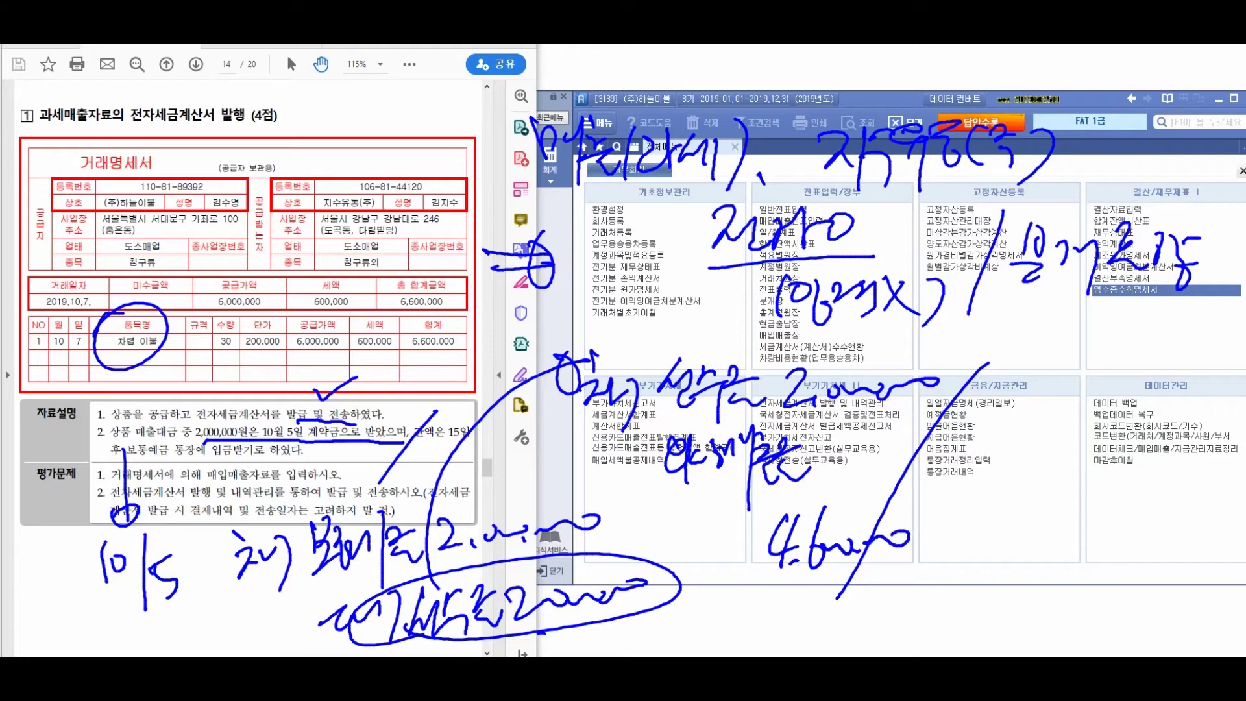
pyautogui.moveTo(1006, 421)
pyautogui.mouseDown()
pyautogui.moveTo(1067, 444)
pyautogui.moveTo(1062, 473)
pyautogui.mouseUp()
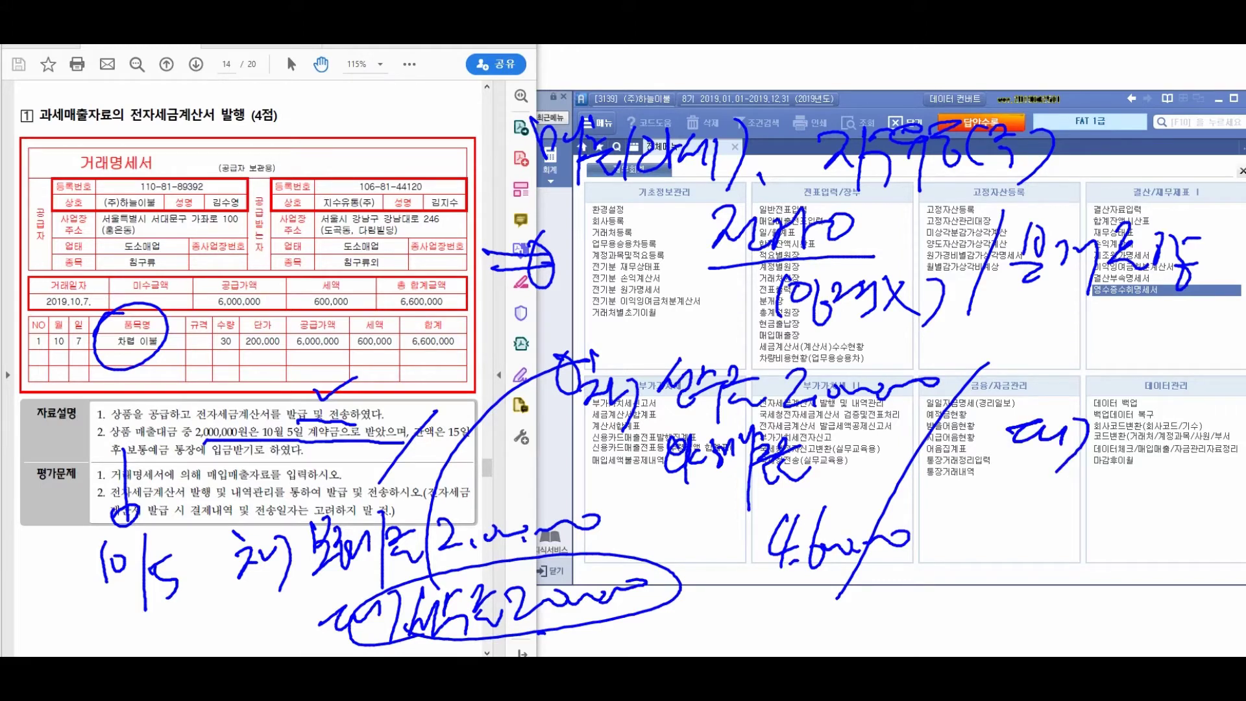
pyautogui.moveTo(1096, 411)
pyautogui.mouseDown()
pyautogui.moveTo(1124, 444)
pyautogui.moveTo(1110, 431)
pyautogui.mouseUp()
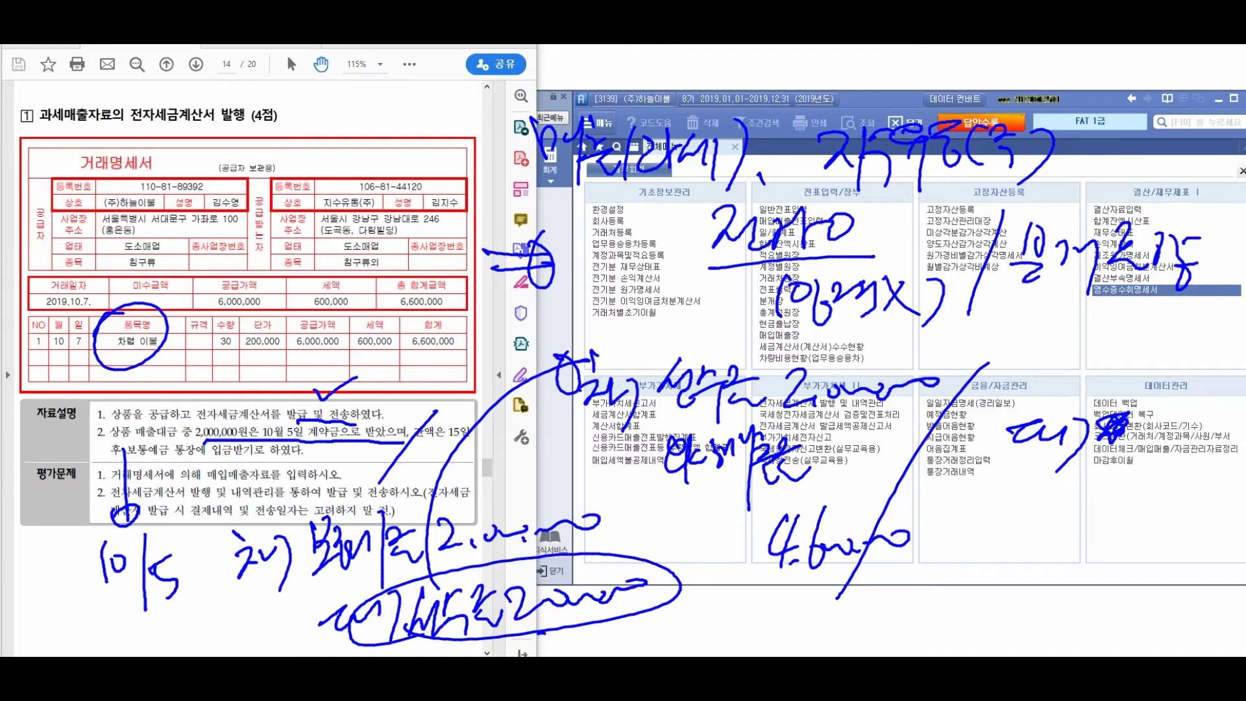
pyautogui.moveTo(1074, 349)
pyautogui.mouseDown()
pyautogui.moveTo(1083, 373)
pyautogui.moveTo(1115, 358)
pyautogui.moveTo(1114, 384)
pyautogui.moveTo(1141, 368)
pyautogui.moveTo(1168, 415)
pyautogui.mouseUp()
pyautogui.moveTo(1184, 350)
pyautogui.mouseDown()
pyautogui.moveTo(1187, 386)
pyautogui.moveTo(1208, 409)
pyautogui.mouseUp()
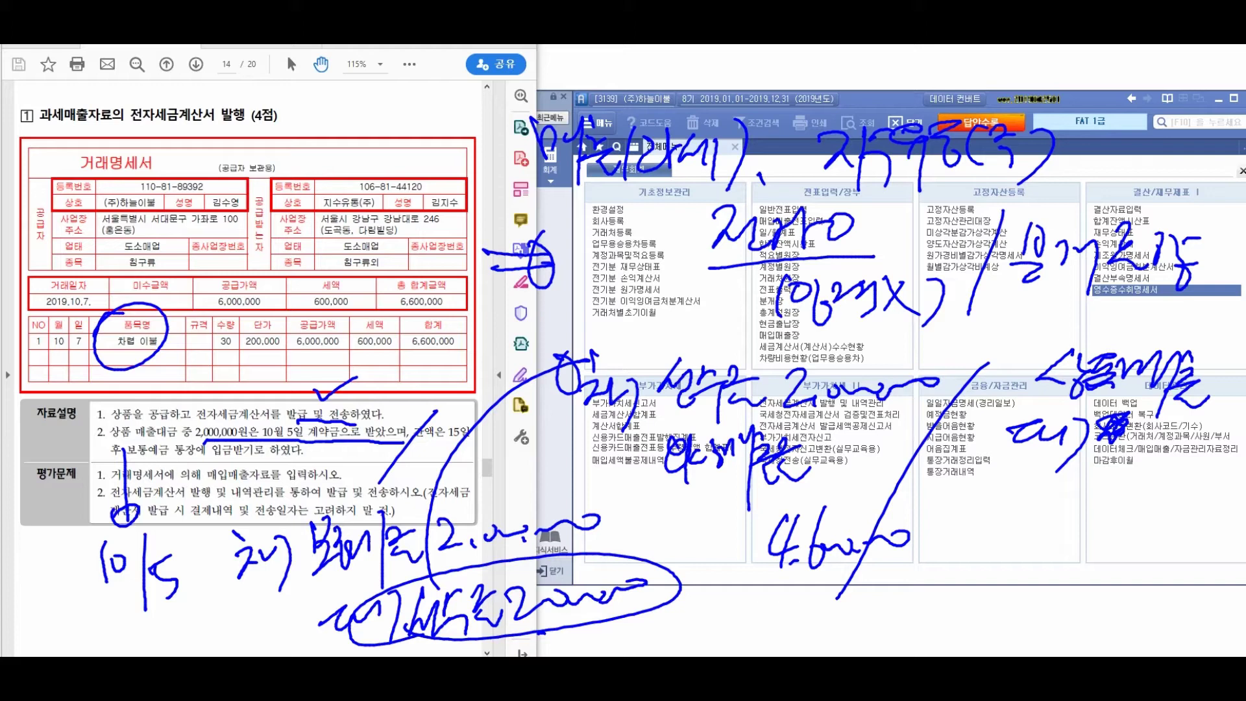
pyautogui.moveTo(1054, 461)
pyautogui.mouseDown()
pyautogui.moveTo(1026, 505)
pyautogui.moveTo(1052, 505)
pyautogui.mouseUp()
pyautogui.moveTo(1068, 496); pyautogui.dragTo(1128, 498)
pyautogui.moveTo(1135, 498)
pyautogui.mouseDown()
pyautogui.moveTo(1200, 490)
pyautogui.moveTo(1179, 490)
pyautogui.mouseUp()
pyautogui.moveTo(971, 542)
pyautogui.mouseDown()
pyautogui.moveTo(959, 571)
pyautogui.moveTo(975, 584)
pyautogui.moveTo(1021, 564)
pyautogui.moveTo(1166, 579)
pyautogui.mouseUp()
pyautogui.moveTo(1077, 602)
pyautogui.mouseDown()
pyautogui.moveTo(1064, 639)
pyautogui.moveTo(1205, 598)
pyautogui.mouseUp()
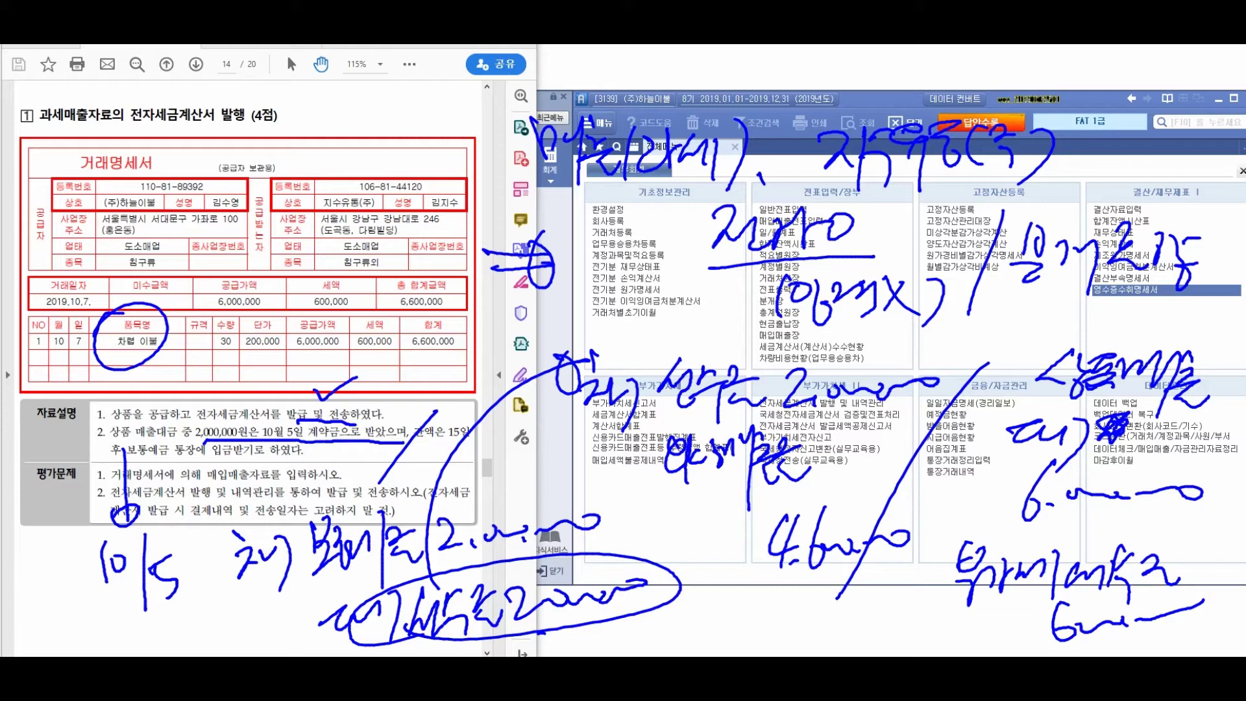
pyautogui.press('Escape')
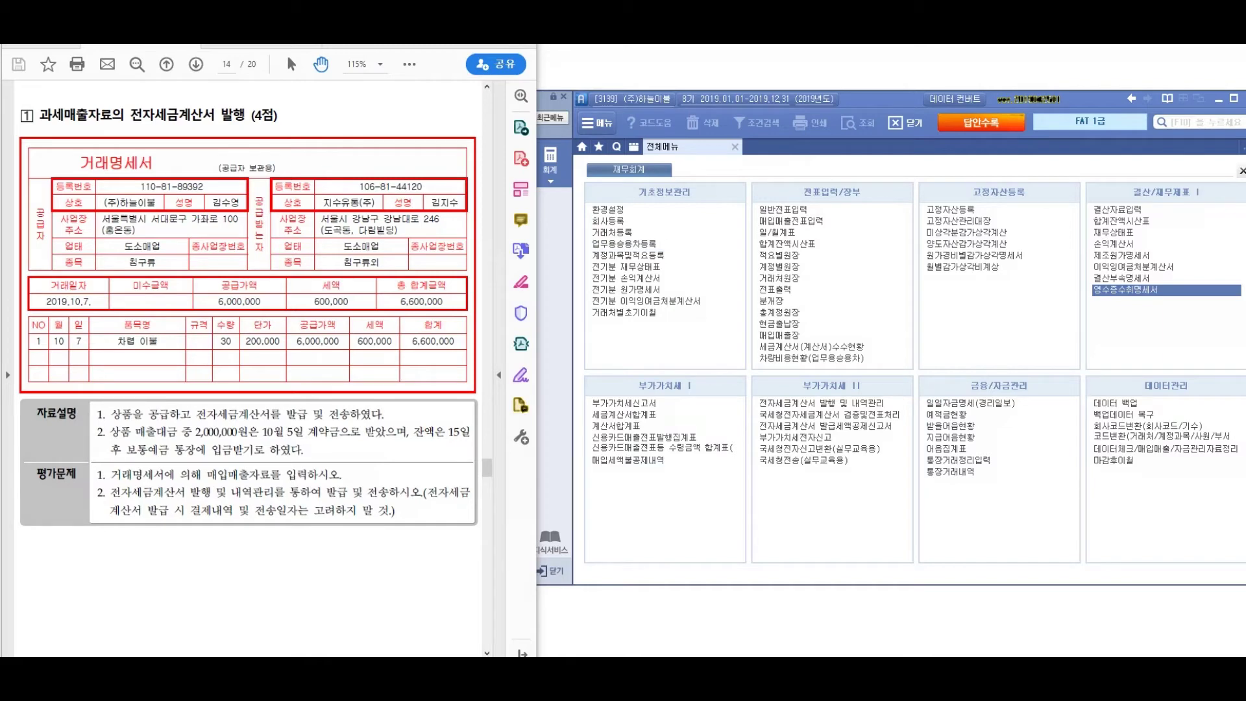
# Step: Start a taxable sales entry (11. 과세) dated October 7 in 매입매출전표입력
pyautogui.click(790, 221)
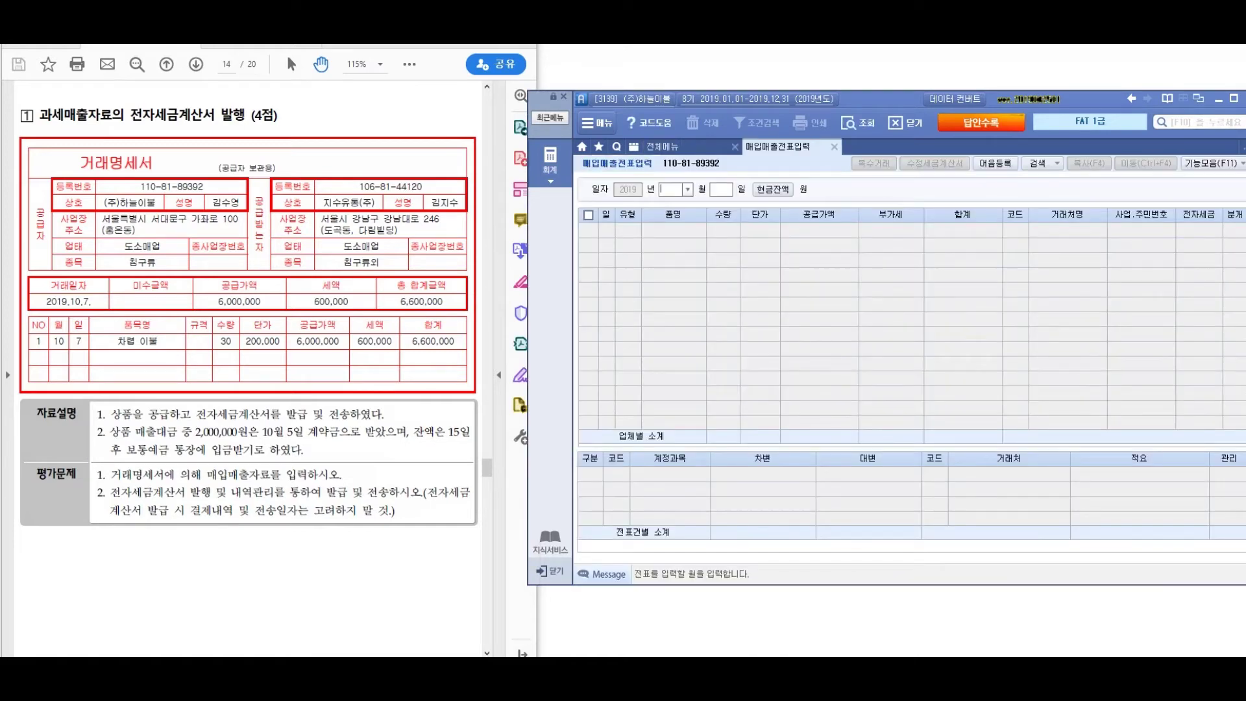
pyautogui.write('10')
pyautogui.press('Return')
pyautogui.write('7')
pyautogui.press('Return')
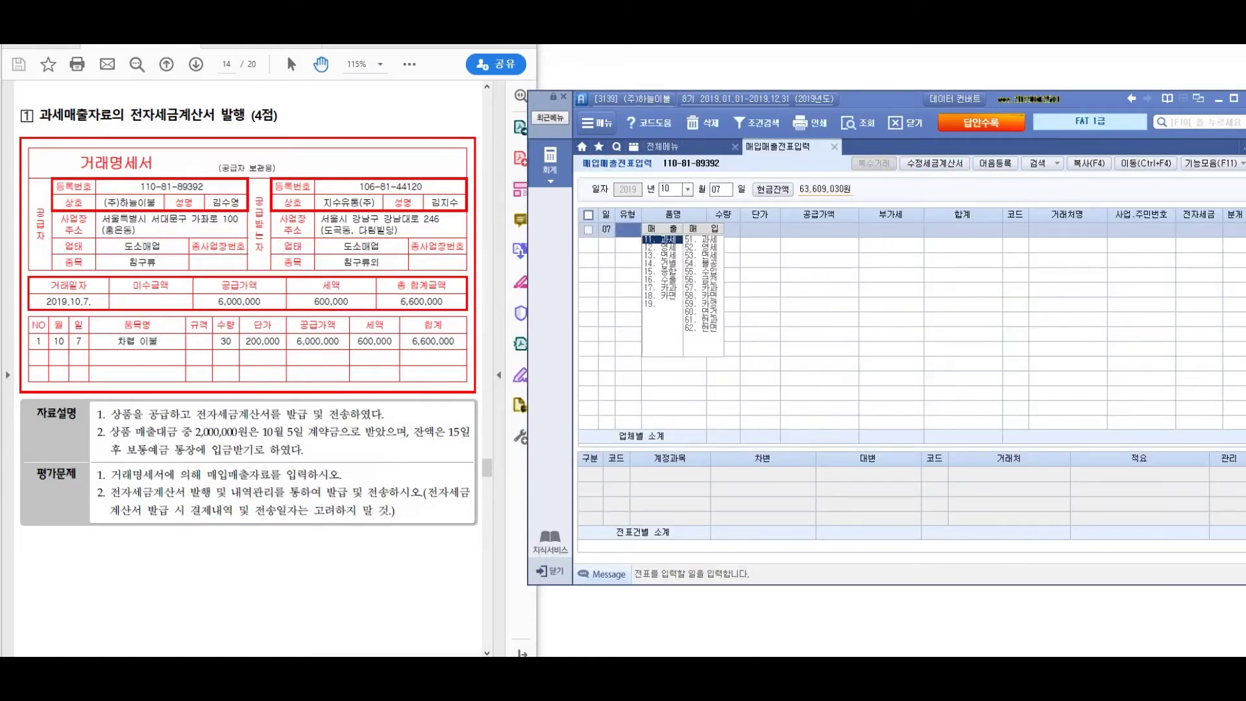
pyautogui.write('11')
pyautogui.press('Return')
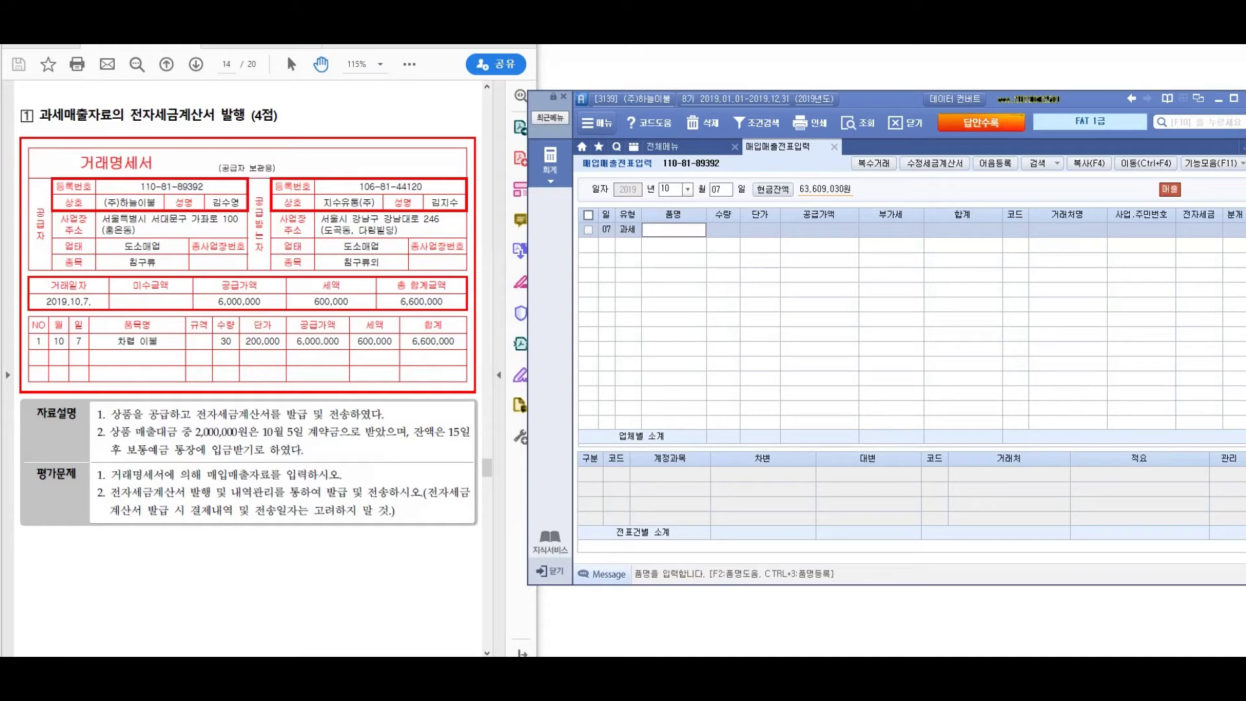
# Step: Enter the item 차렵 이불 with quantity 30 and unit price 200,000, accepting the calculated supply value and VAT
pyautogui.write('차렵 이불')
pyautogui.press('Return')
pyautogui.write('30')
pyautogui.press('Return')
pyautogui.write('200000')
pyautogui.press('Return')
pyautogui.press('Return')
pyautogui.press('Return')
pyautogui.press('Return')
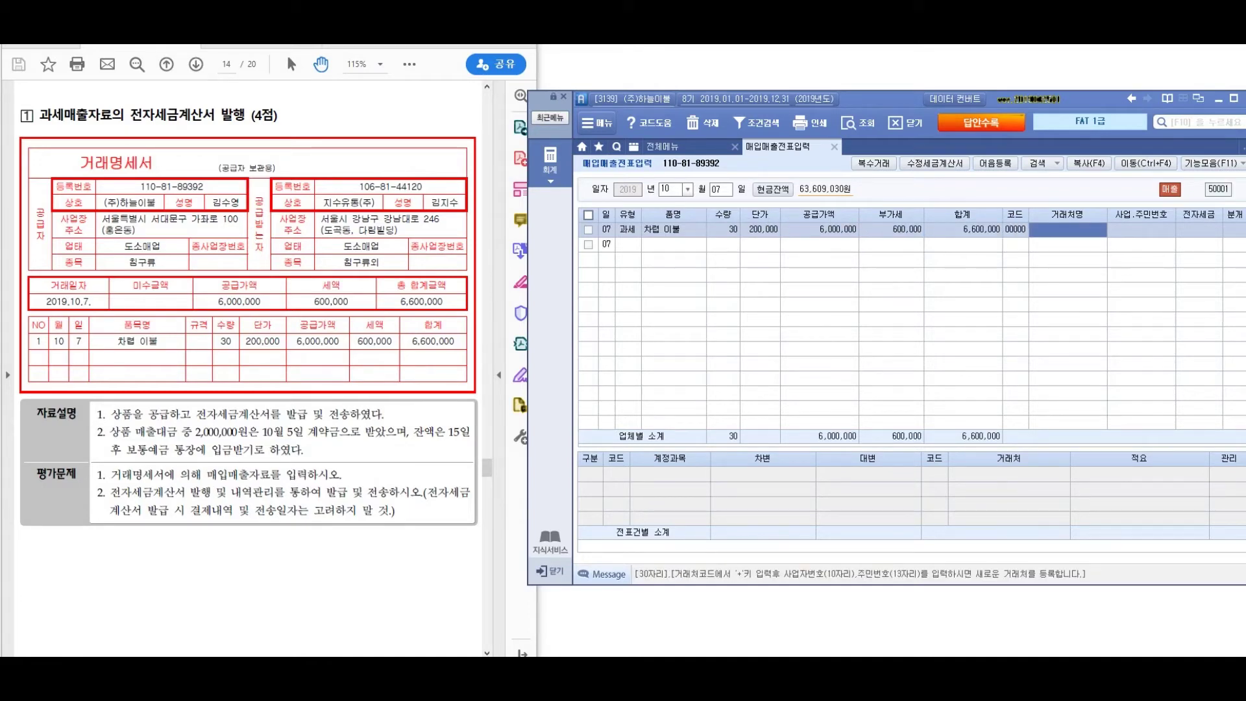
# Step: Set the trading partner of the October 7 sale to 지수유통(주)
pyautogui.write('지수유통(주)')
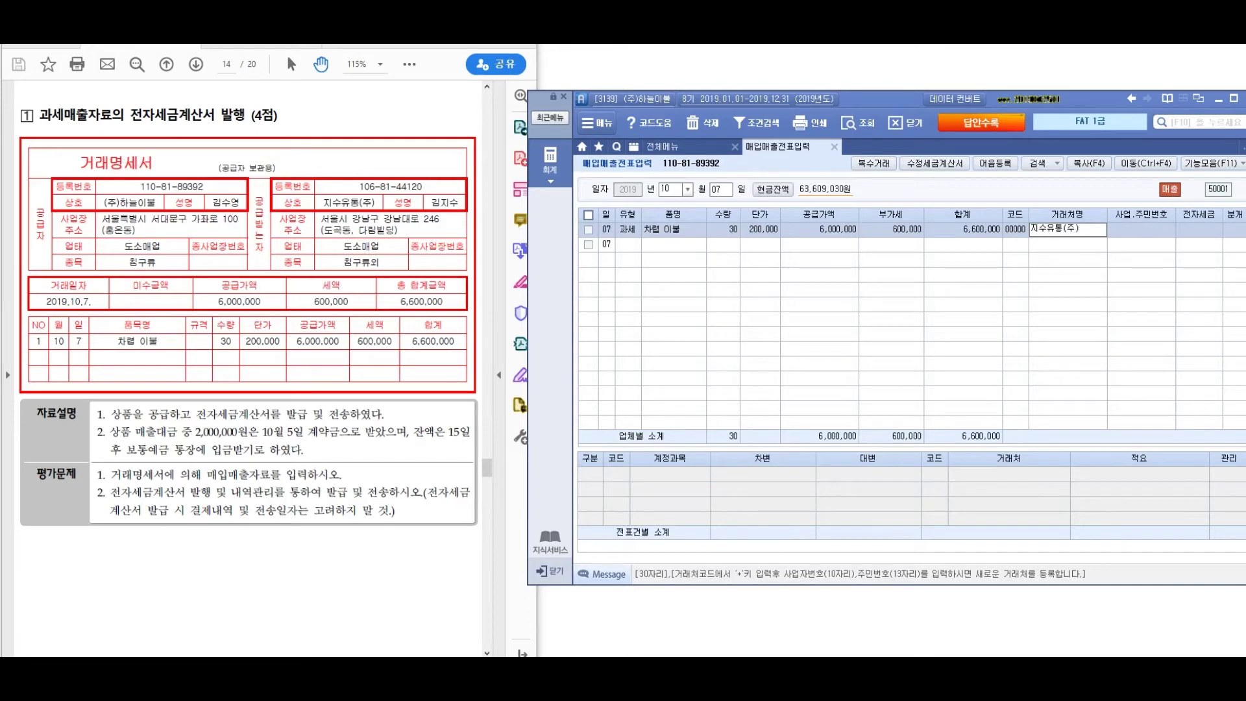
pyautogui.press('Return')
pyautogui.press('Return')
pyautogui.press('1')
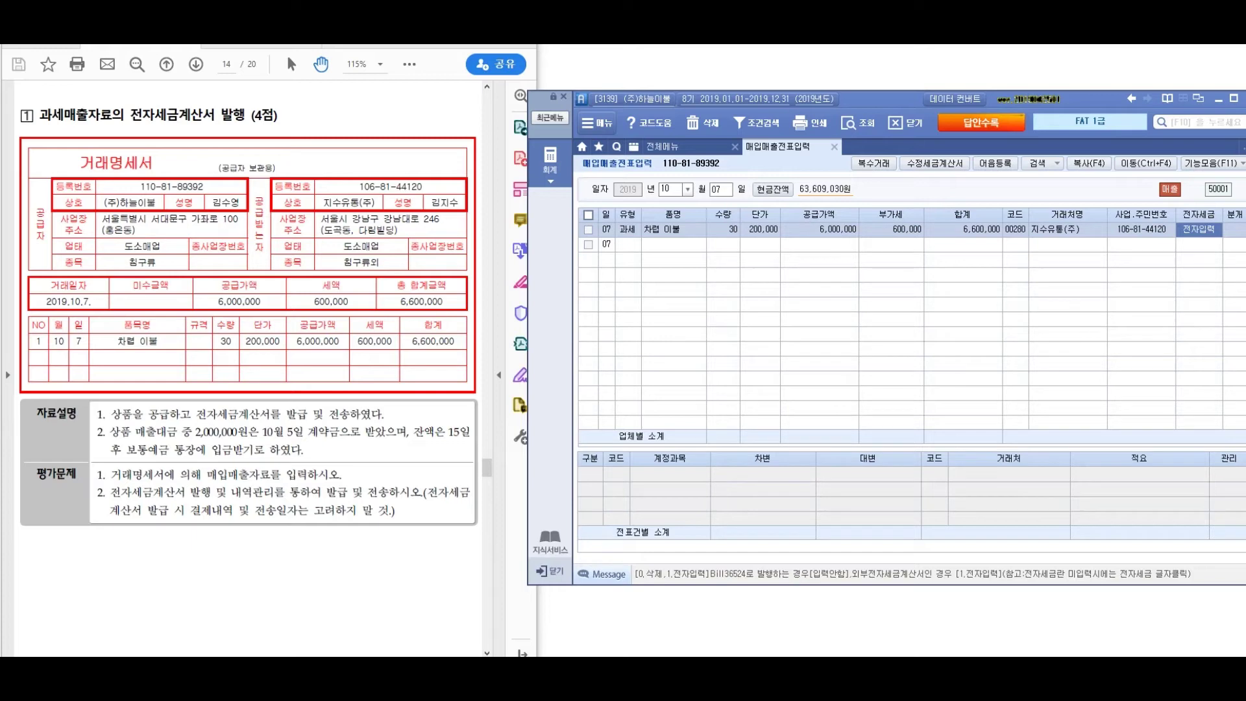
pyautogui.press('Return')
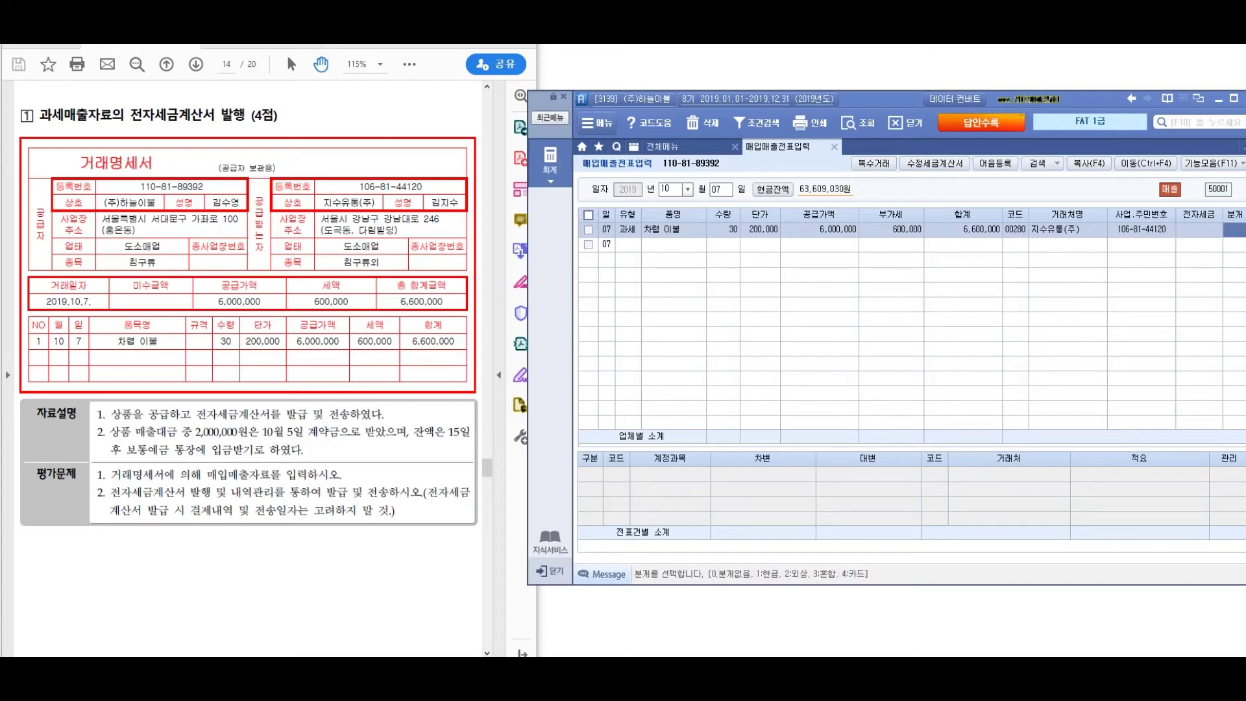
pyautogui.press('Left')
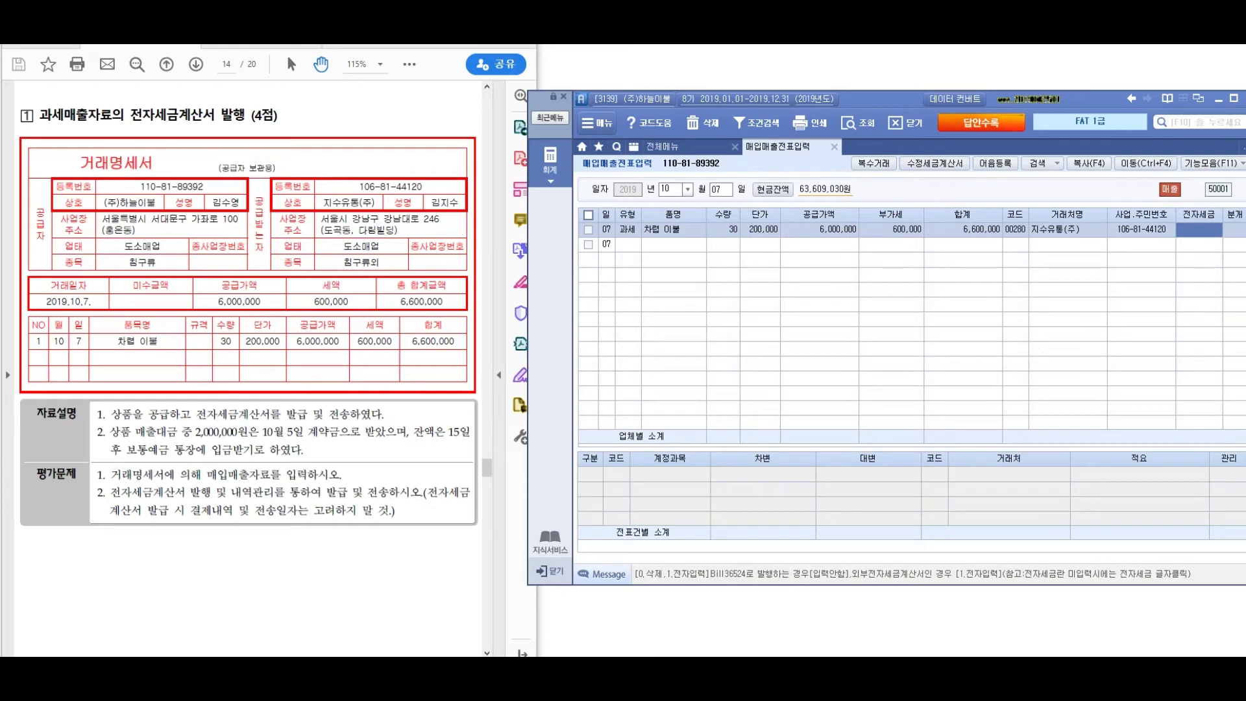
# Step: Leave the electronic tax field blank, set the journal type to 3:혼합, and accept the default 상품매출 credit line
pyautogui.press('Return')
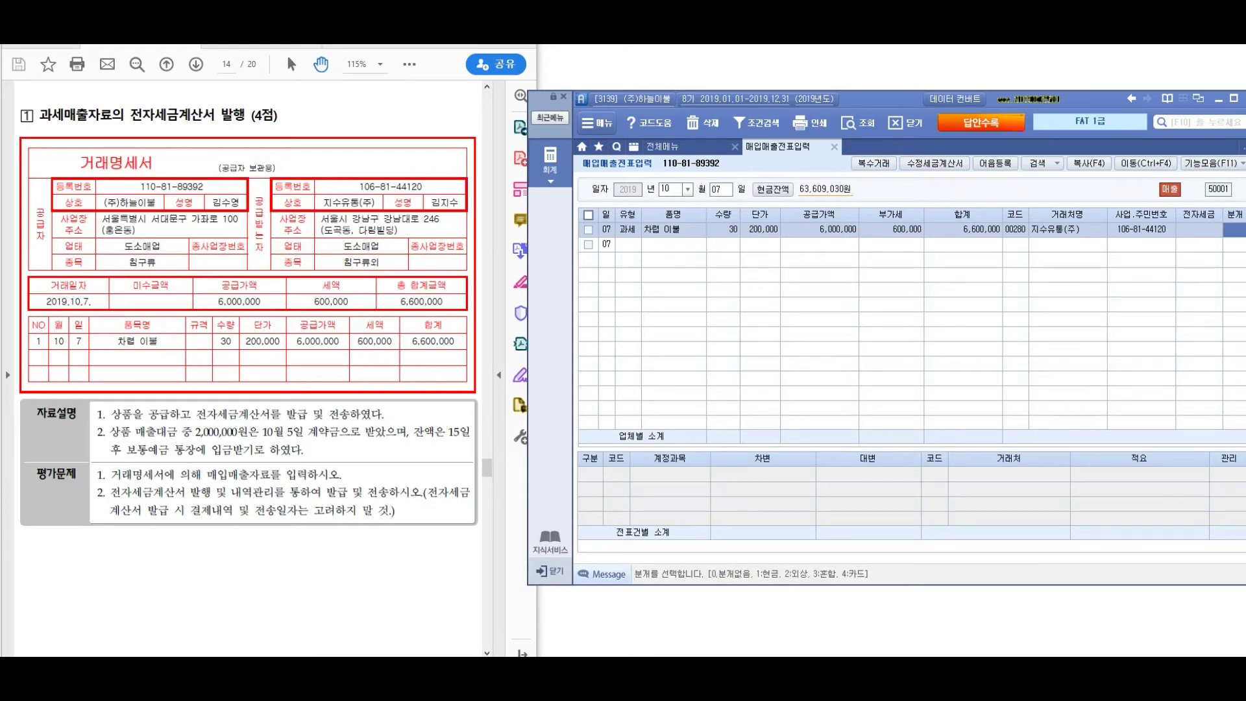
pyautogui.write('3')
pyautogui.press('Return')
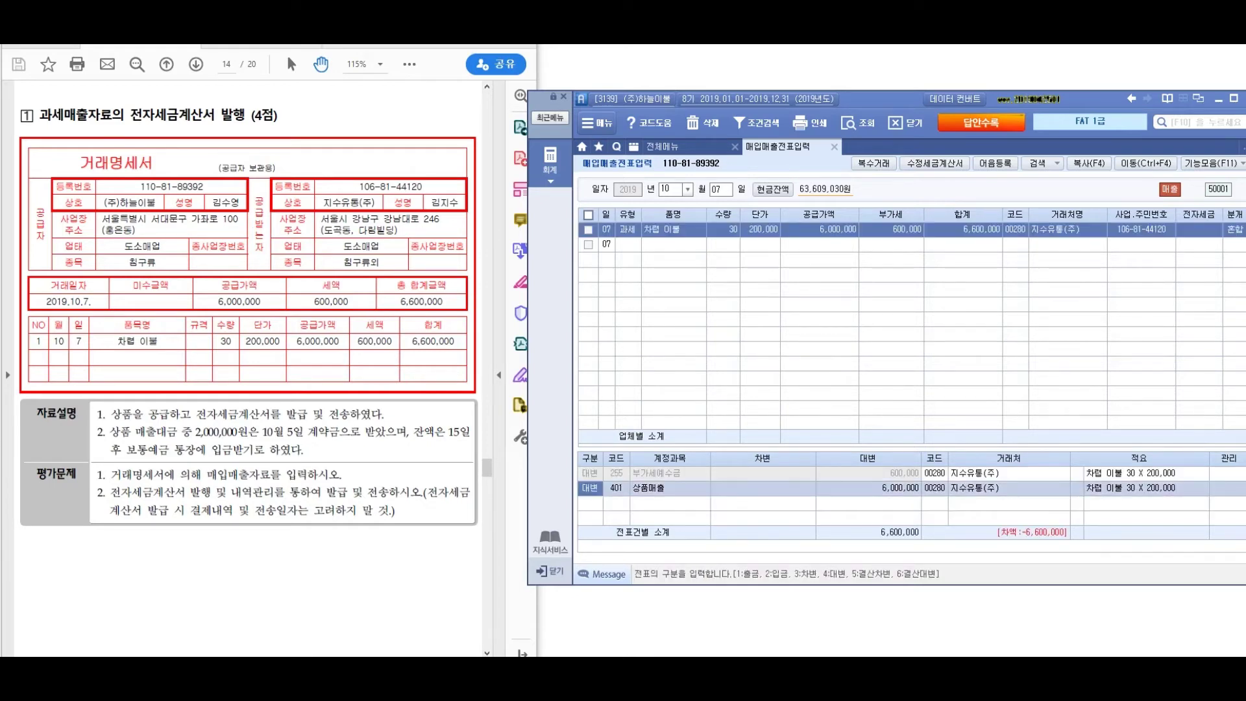
pyautogui.press('Return')
pyautogui.press('Return')
pyautogui.press('Return')
pyautogui.press('Return')
pyautogui.press('Return')
pyautogui.press('Return')
pyautogui.press('Return')
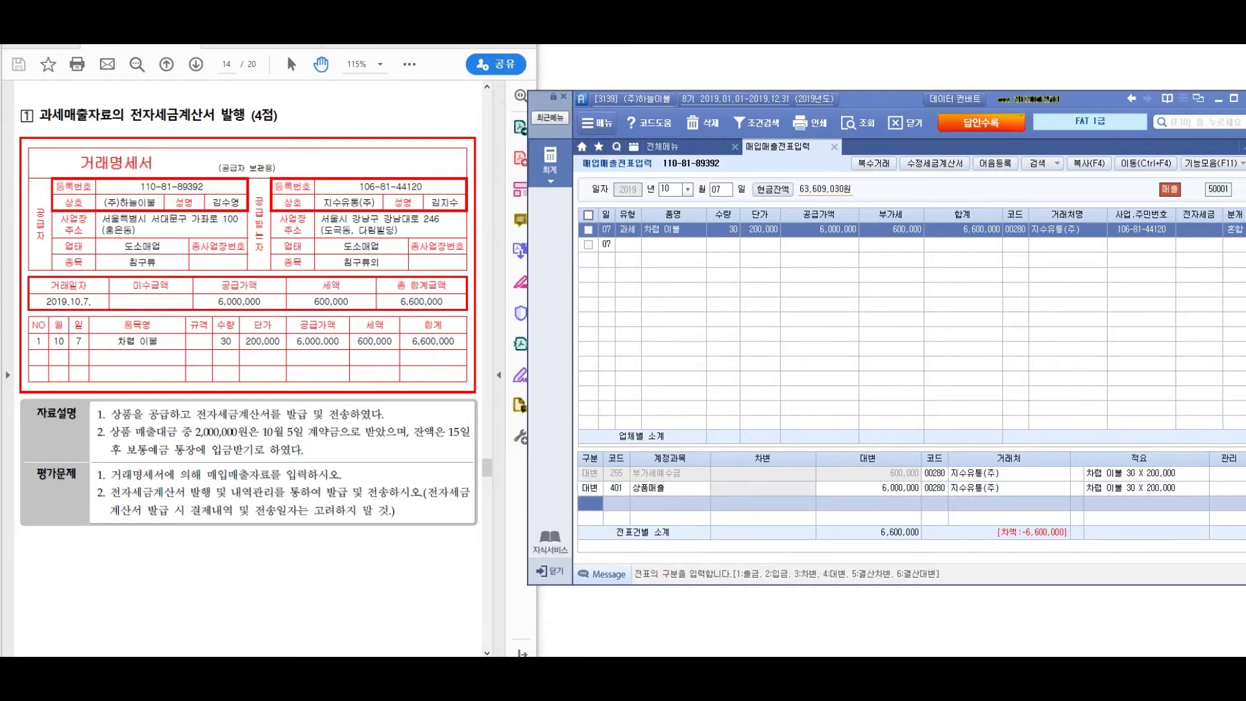
# Step: Add a debit line for account 259 선수금 with an amount of 2,000,000
pyautogui.write('3')
pyautogui.press('Return')
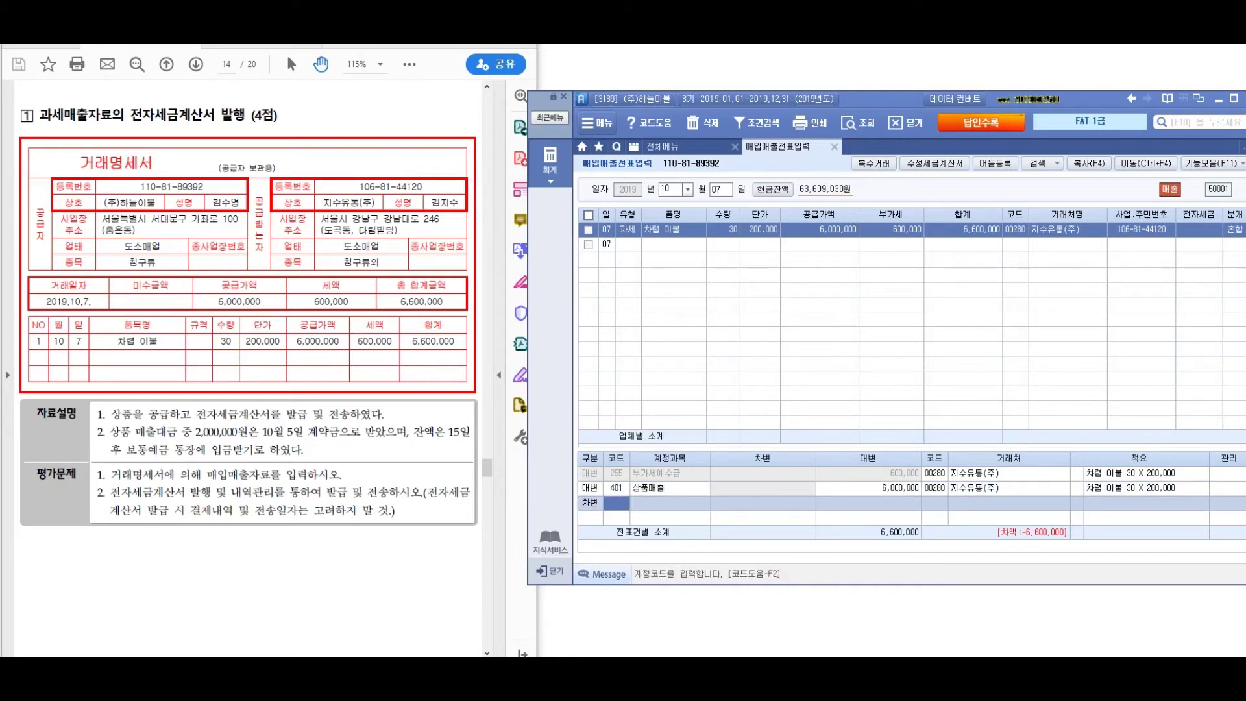
pyautogui.write('259')
pyautogui.press('Return')
pyautogui.write('2000000')
pyautogui.press('Return')
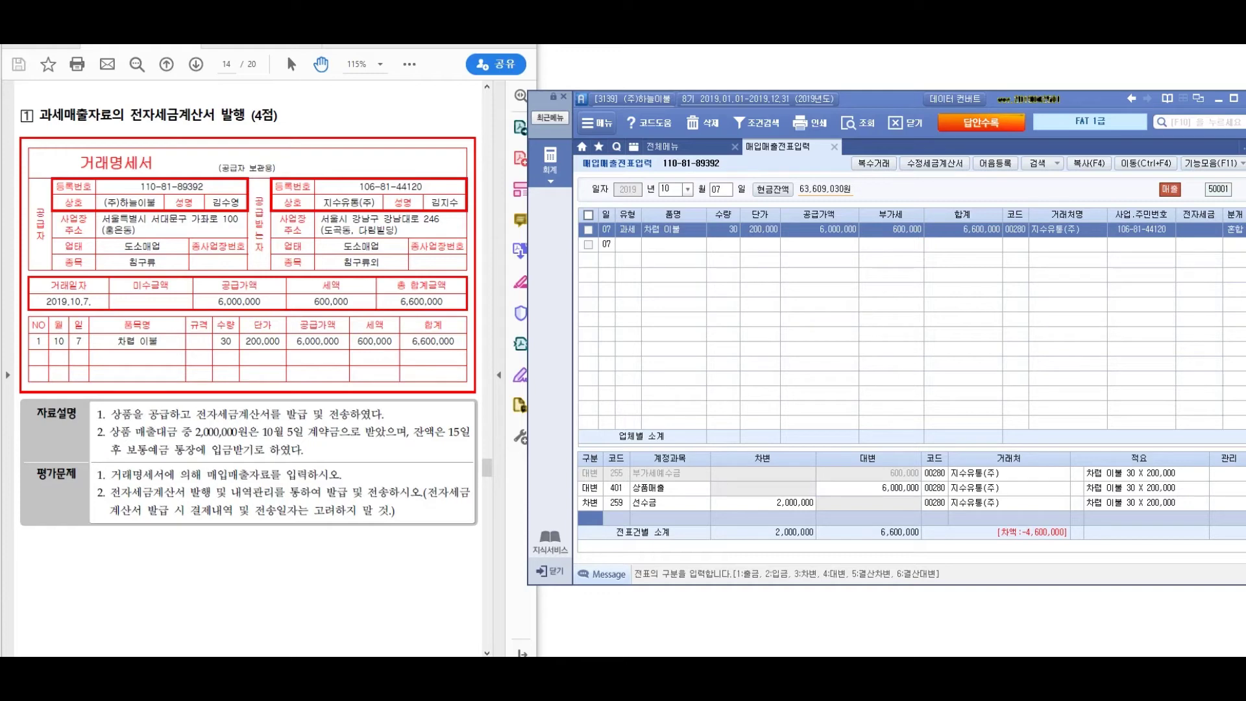
# Step: Add a debit line for account 108 외상매출금 with an amount of 4,600,000 and complete the October 7 sales entry
pyautogui.write('3')
pyautogui.press('Return')
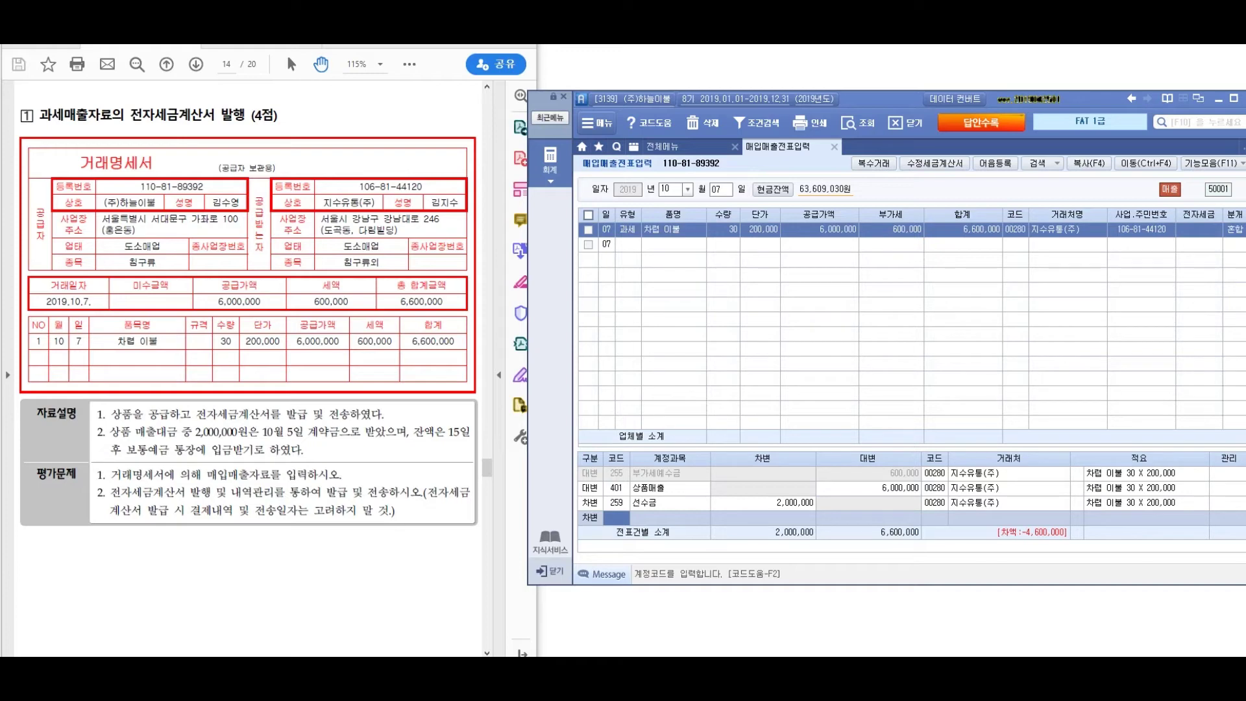
pyautogui.write('108')
pyautogui.press('Return')
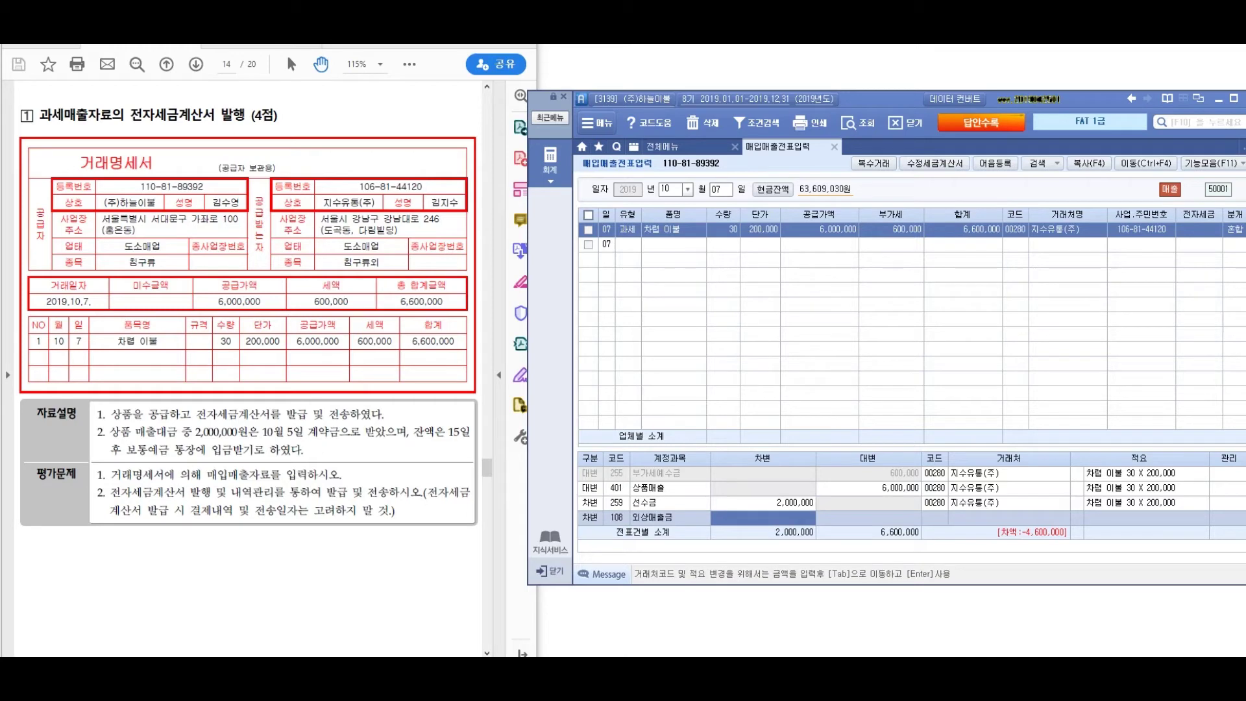
pyautogui.write('4600000')
pyautogui.press('Return')
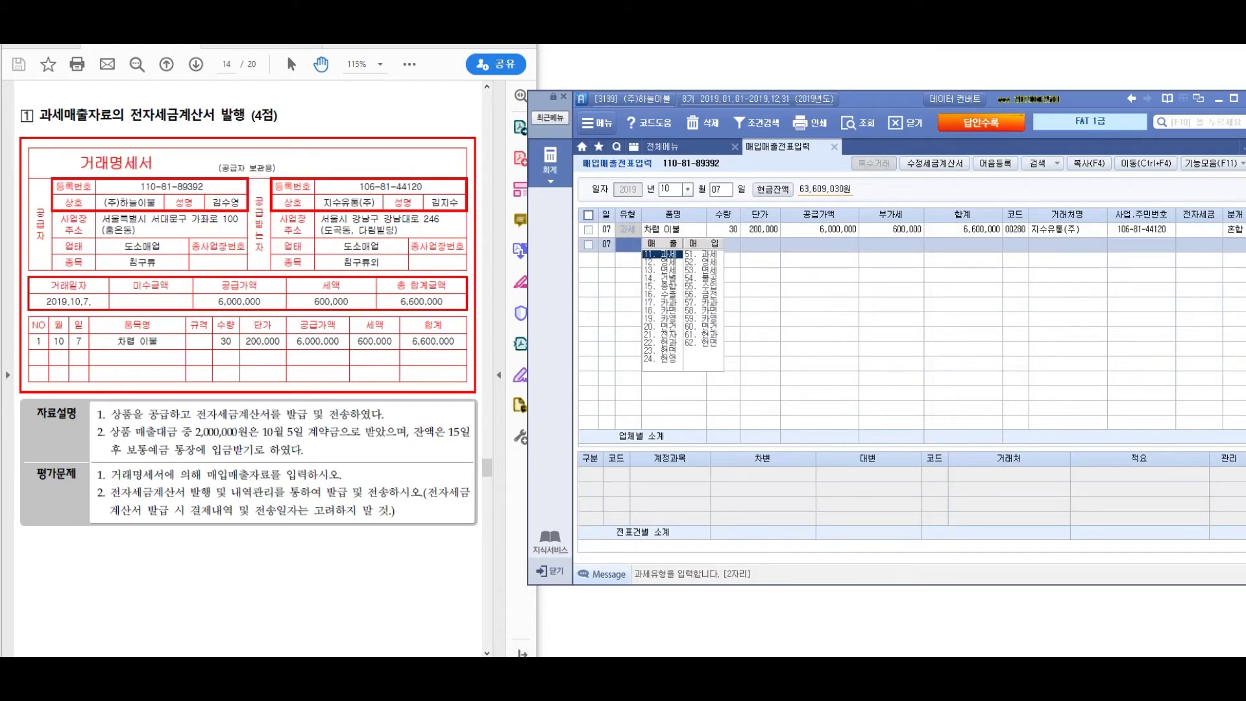
pyautogui.click(820, 229)
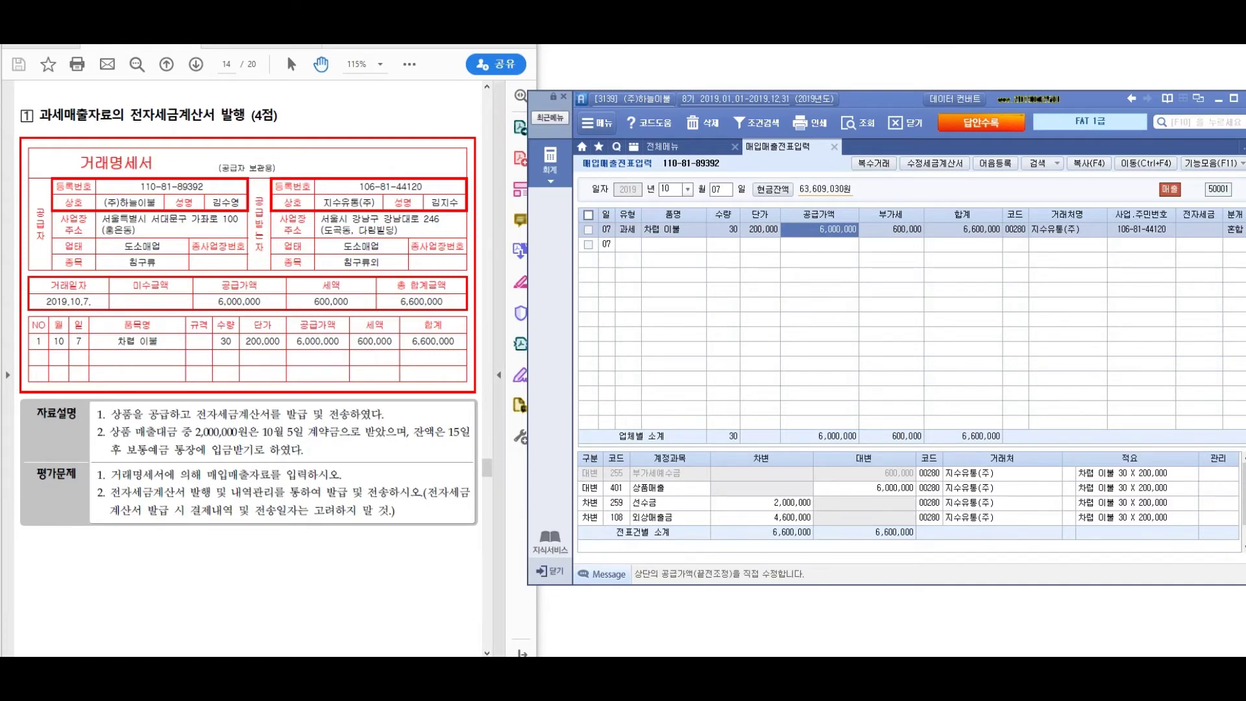
# Step: Open 전자세금계산서 발행 및 내역관리 and list the sales invoices of all trading partners for 2019-10-07
pyautogui.click(689, 146)
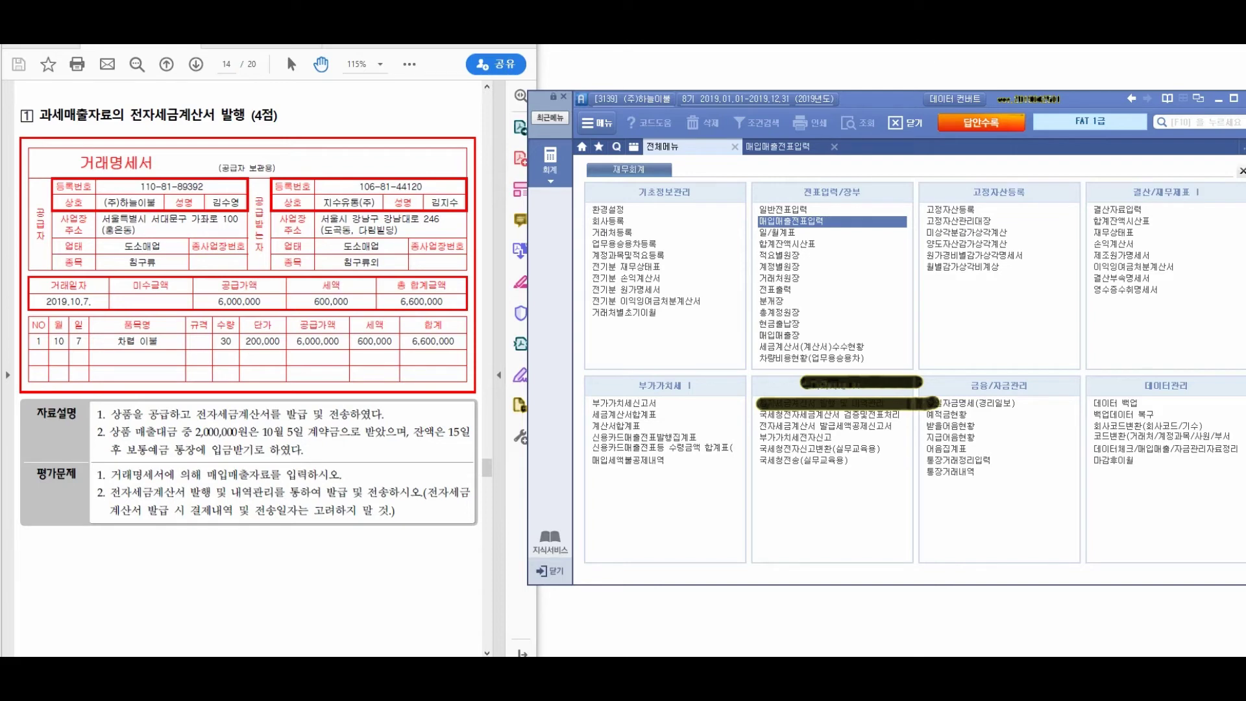
pyautogui.click(821, 403)
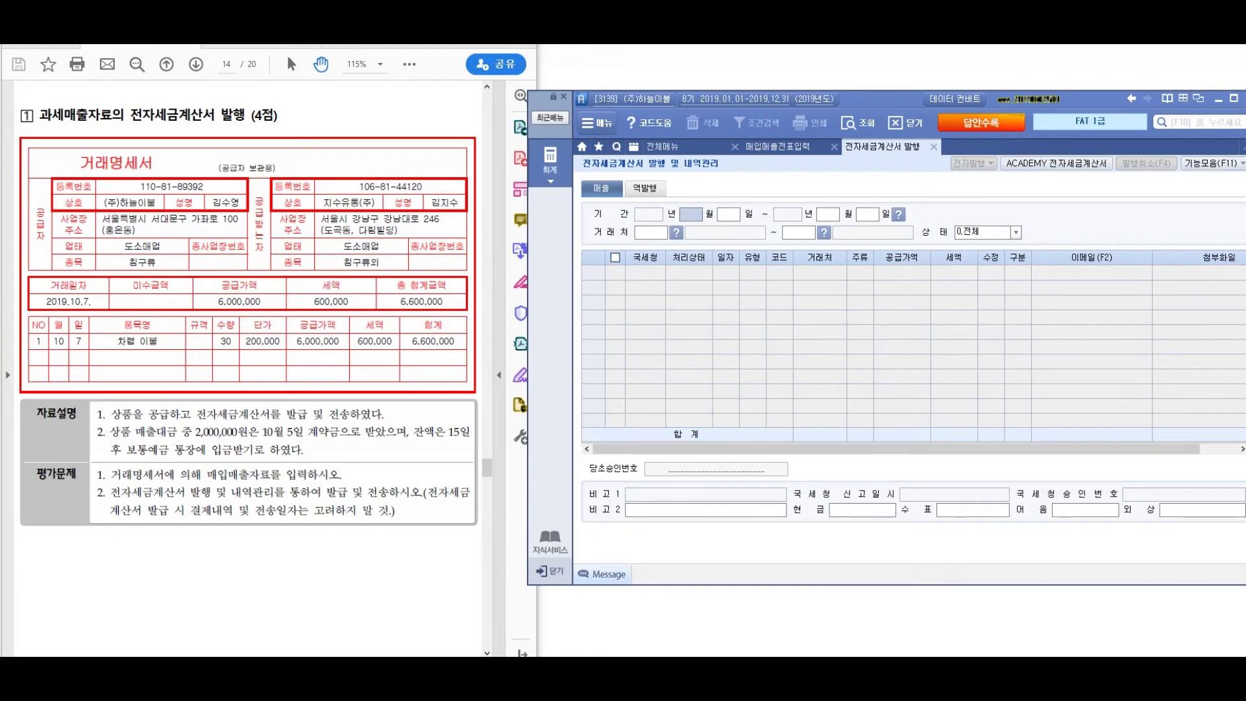
pyautogui.write('10071007')
pyautogui.press('Return')
pyautogui.press('Return')
pyautogui.press('Return')
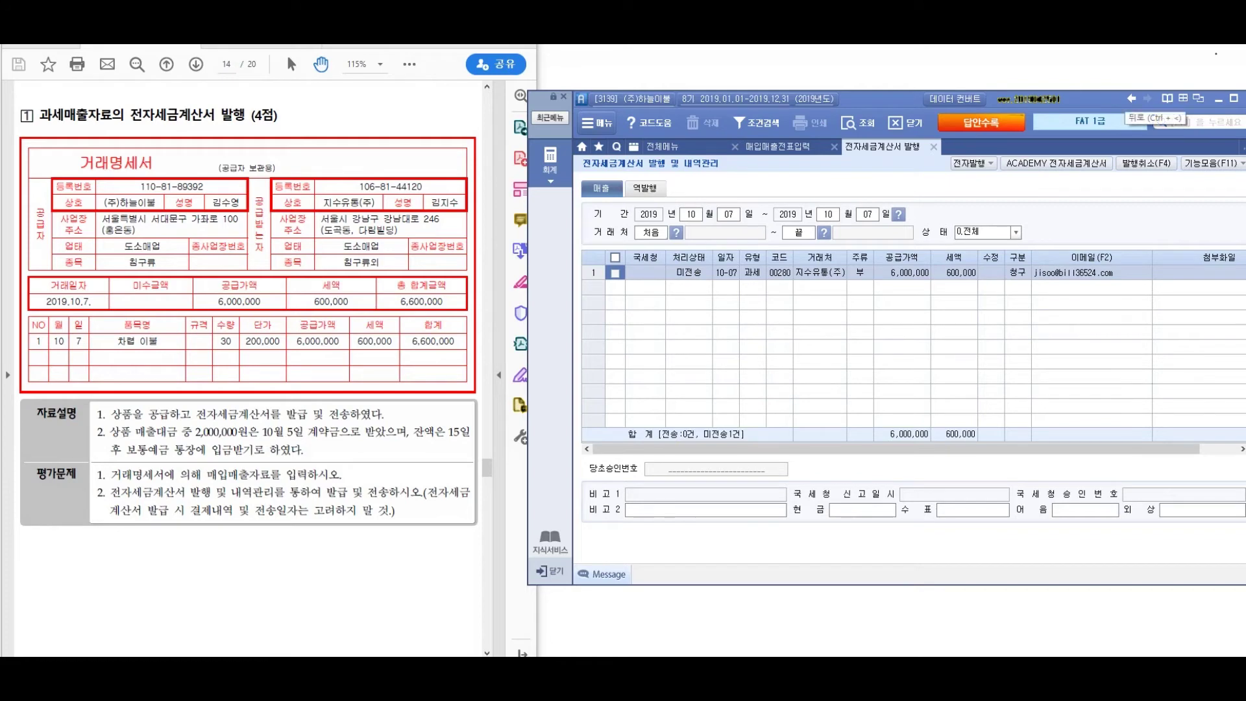
pyautogui.click(615, 273)
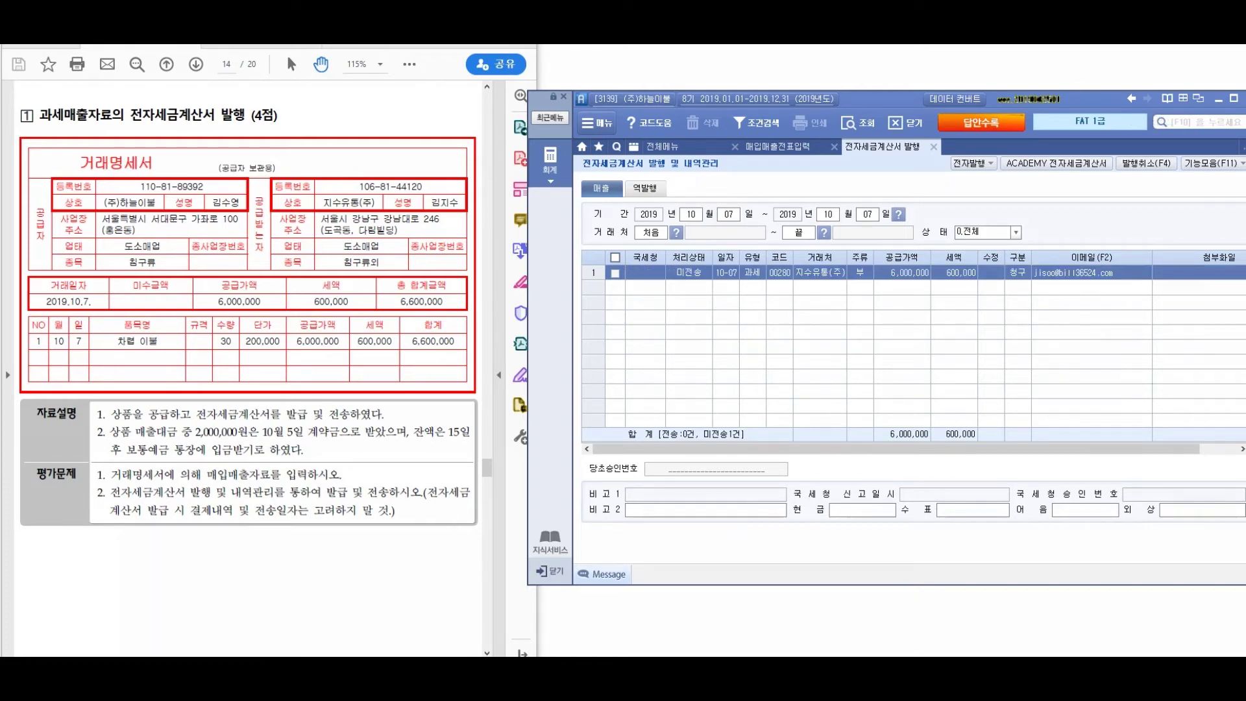
pyautogui.moveTo(964, 131); pyautogui.dragTo(922, 135)
pyautogui.moveTo(851, 117); pyautogui.dragTo(835, 171)
pyautogui.moveTo(1071, 137)
pyautogui.mouseDown()
pyautogui.moveTo(990, 190)
pyautogui.moveTo(1070, 130)
pyautogui.mouseUp()
pyautogui.moveTo(1064, 250); pyautogui.dragTo(1096, 286)
pyautogui.moveTo(1096, 234); pyautogui.dragTo(1090, 227)
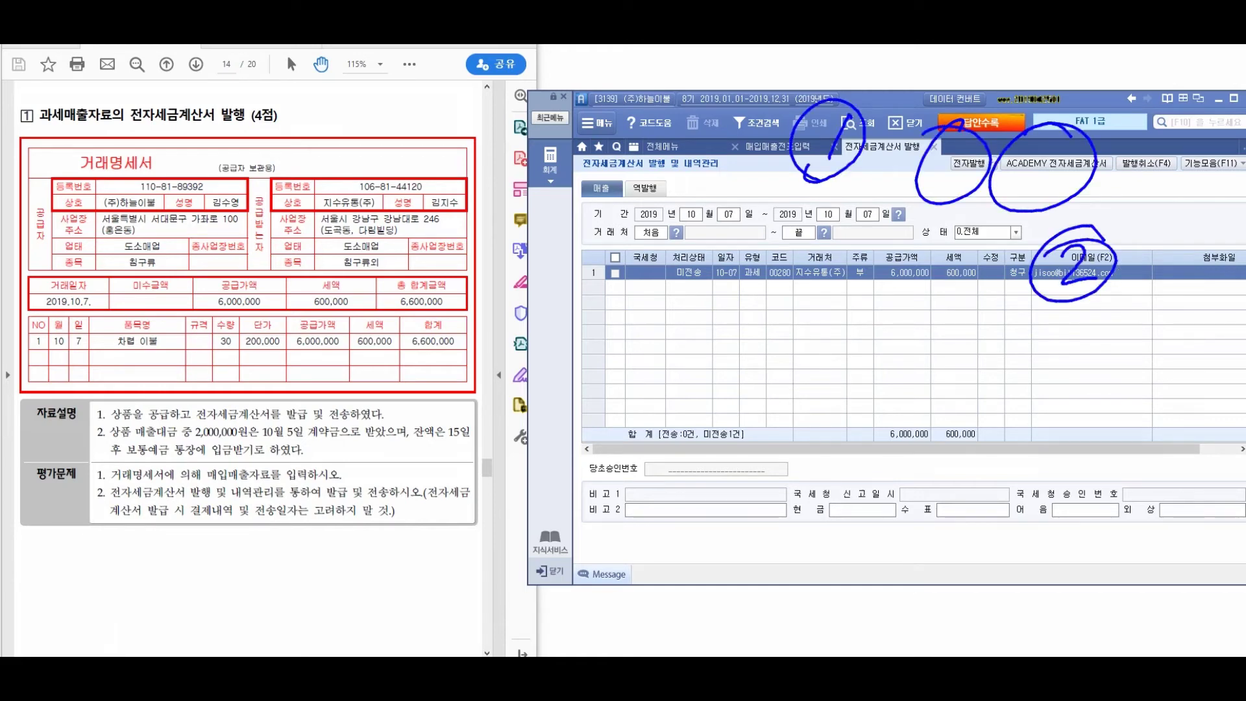
pyautogui.moveTo(684, 227)
pyautogui.mouseDown()
pyautogui.moveTo(649, 318)
pyautogui.moveTo(688, 226)
pyautogui.mouseUp()
pyautogui.moveTo(672, 354)
pyautogui.mouseDown()
pyautogui.moveTo(668, 431)
pyautogui.moveTo(678, 406)
pyautogui.moveTo(746, 431)
pyautogui.moveTo(775, 399)
pyautogui.moveTo(789, 454)
pyautogui.mouseUp()
pyautogui.moveTo(714, 389); pyautogui.dragTo(769, 477)
pyautogui.moveTo(832, 437); pyautogui.dragTo(946, 432)
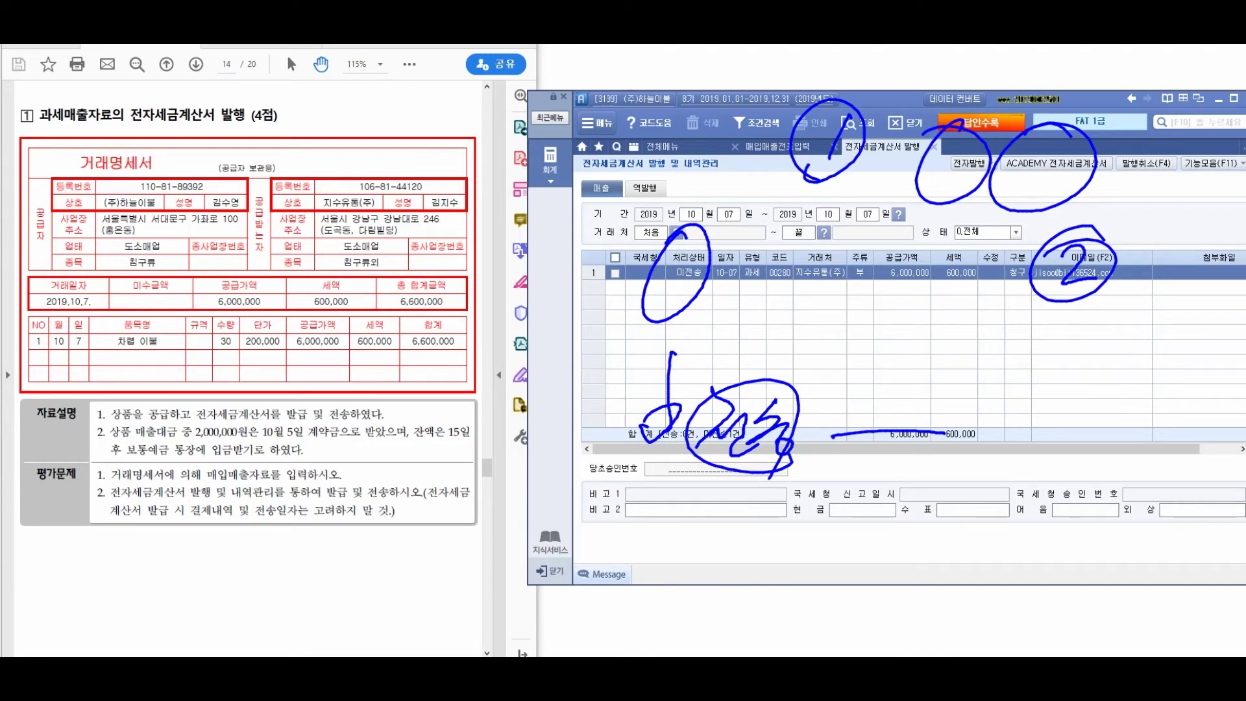
pyautogui.press('Escape')
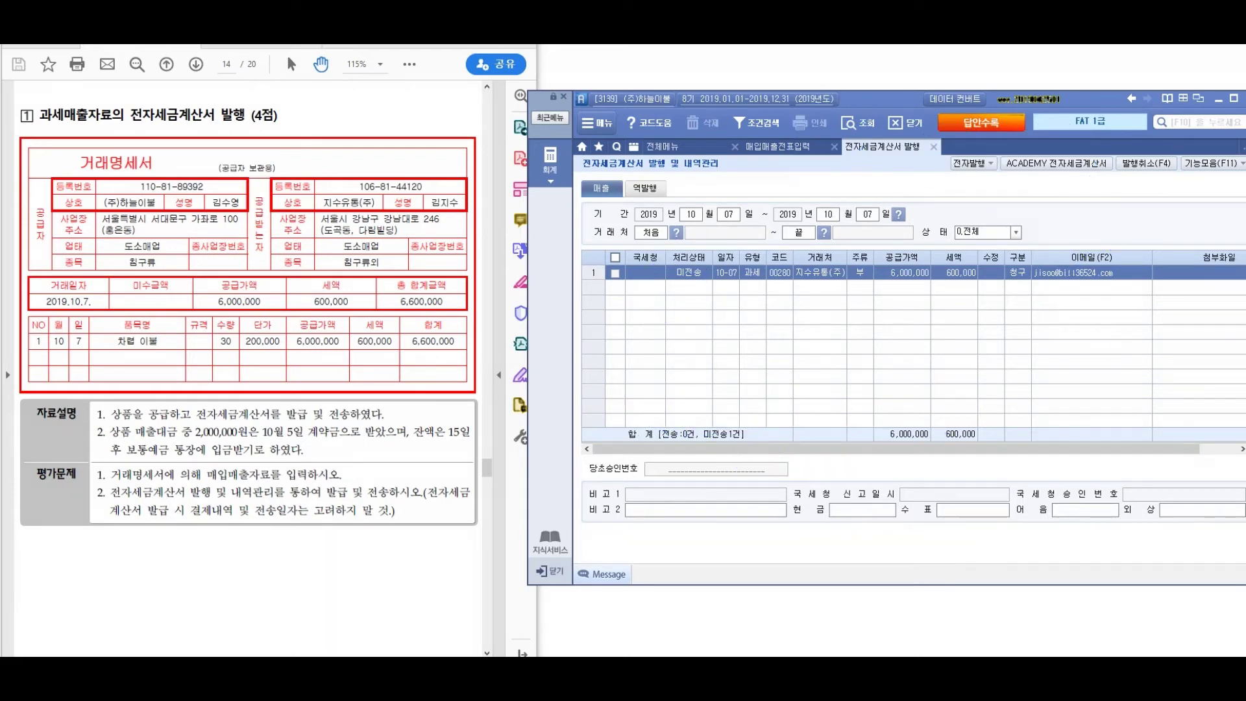
# Step: Issue the electronic tax invoice for 지수유통(주) with 전자발행, accepting the prefilled login details
pyautogui.click(615, 273)
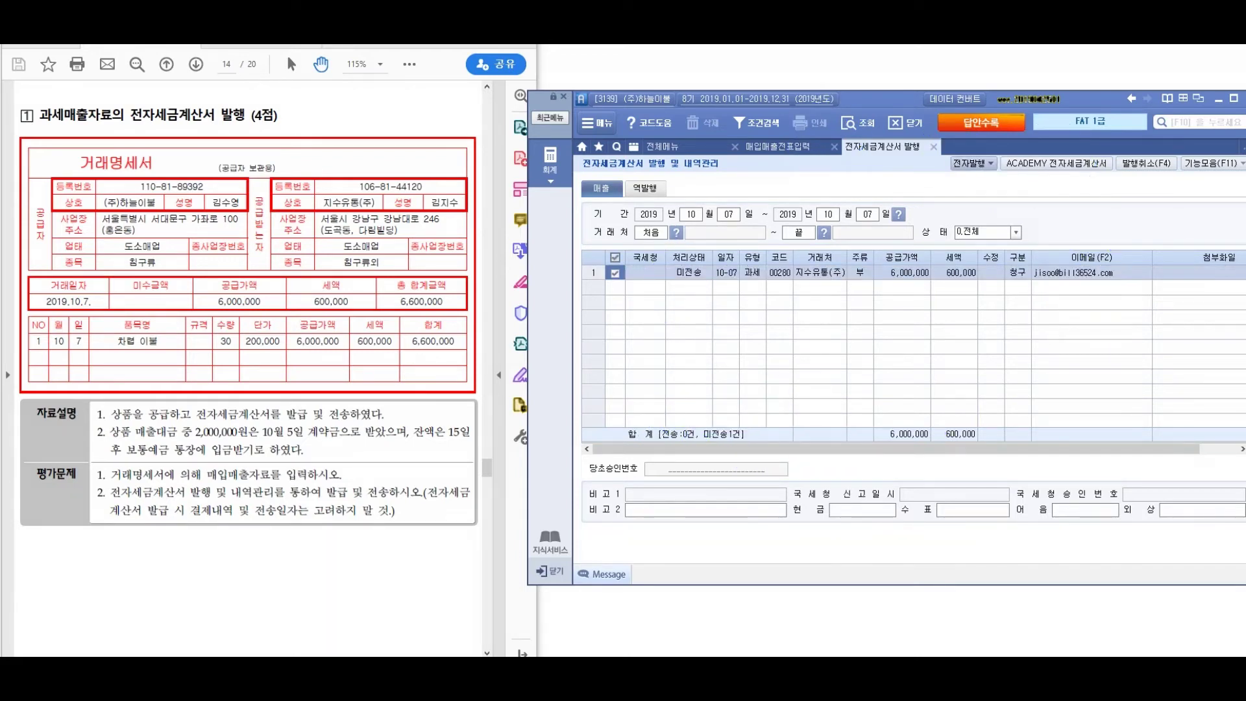
pyautogui.click(973, 163)
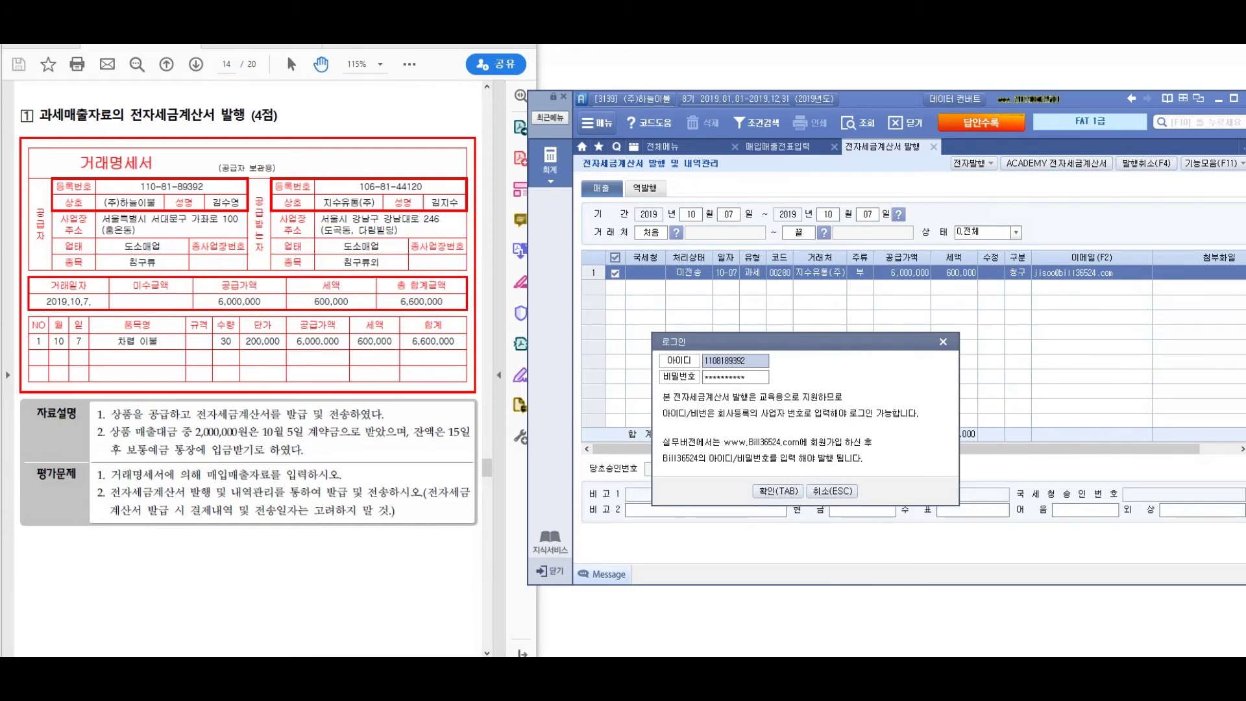
pyautogui.press('Tab')
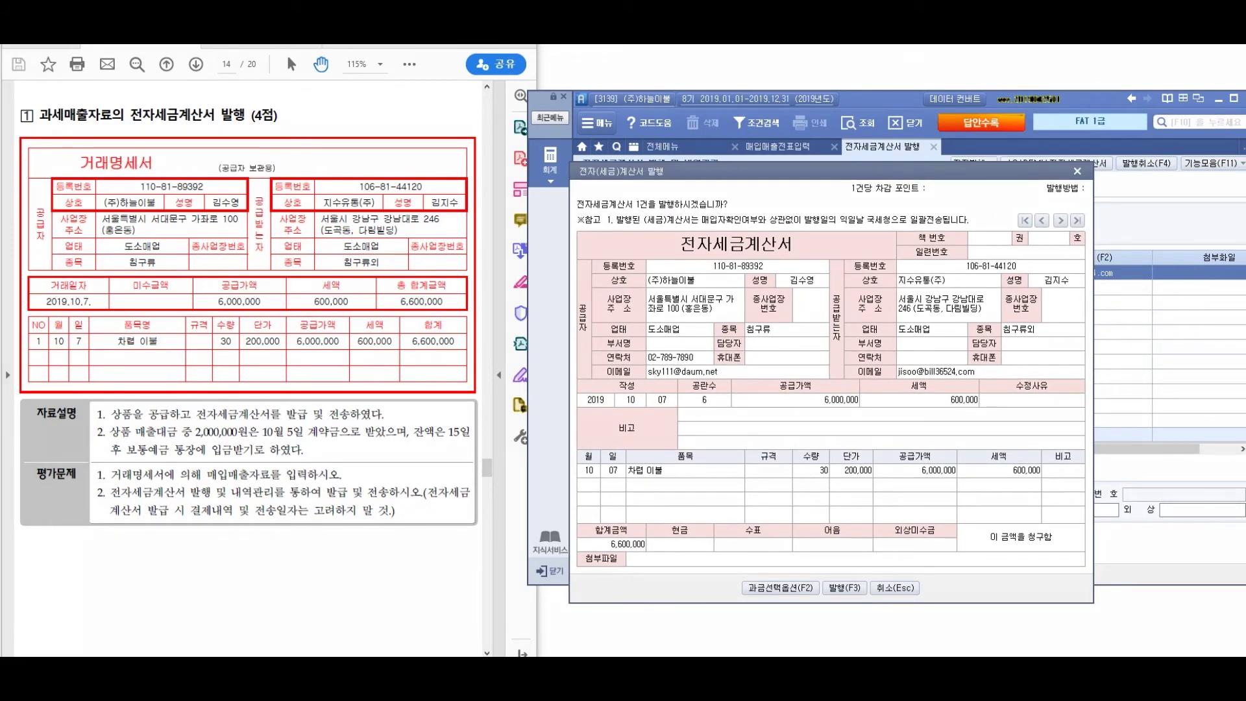
pyautogui.moveTo(799, 584)
pyautogui.mouseDown()
pyautogui.moveTo(879, 588)
pyautogui.moveTo(843, 584)
pyautogui.mouseUp()
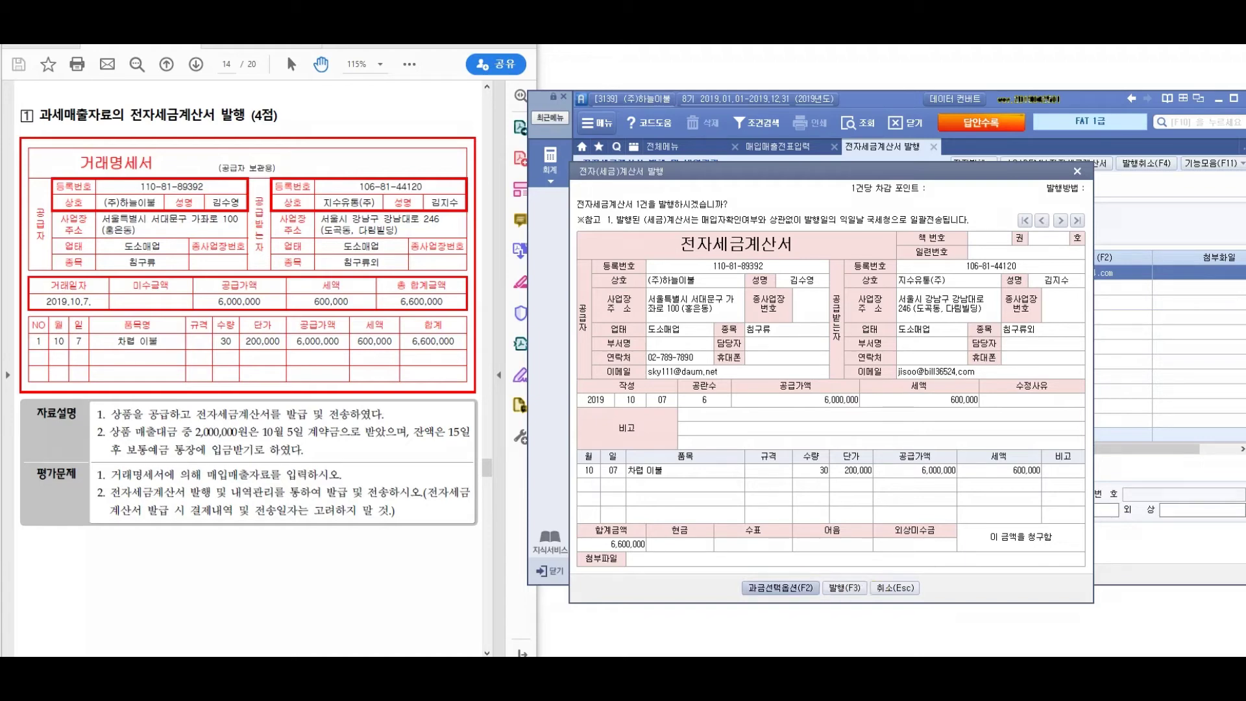
pyautogui.click(843, 587)
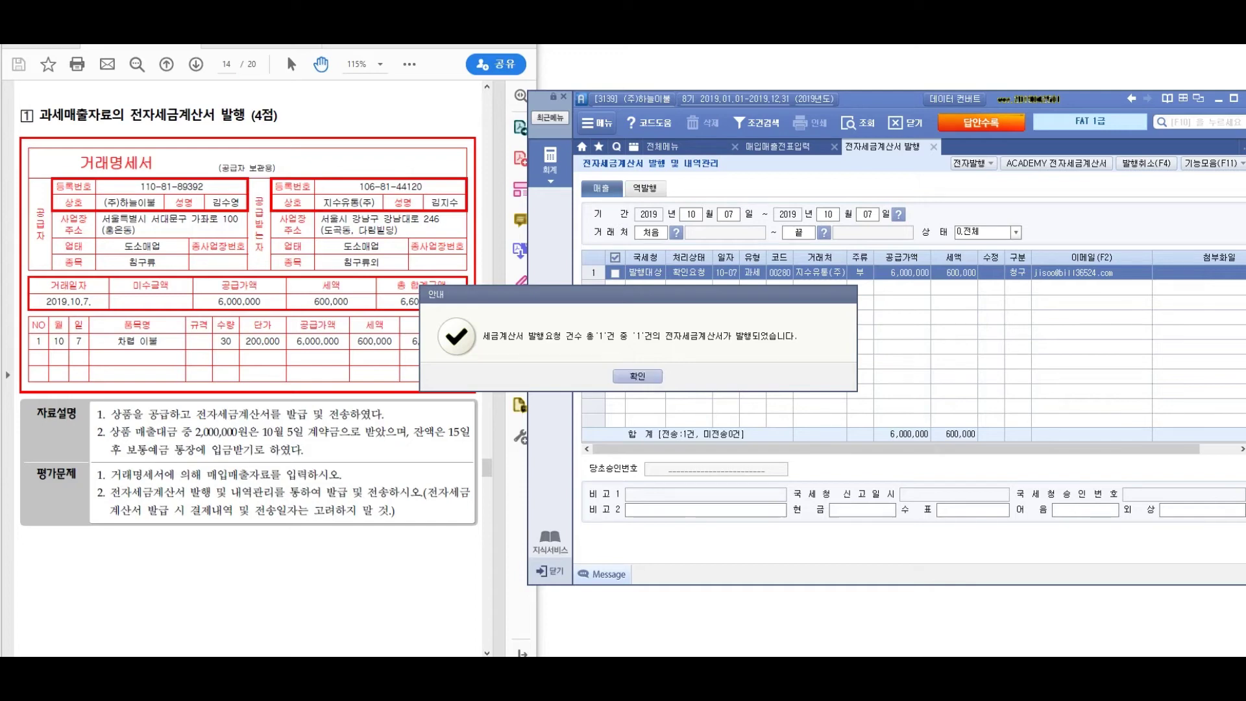
pyautogui.press('Return')
# Step: Open ACADEMY 전자세금계산서 and display the 2019-10-07 sales invoice for 지수유통(주)
pyautogui.click(645, 272)
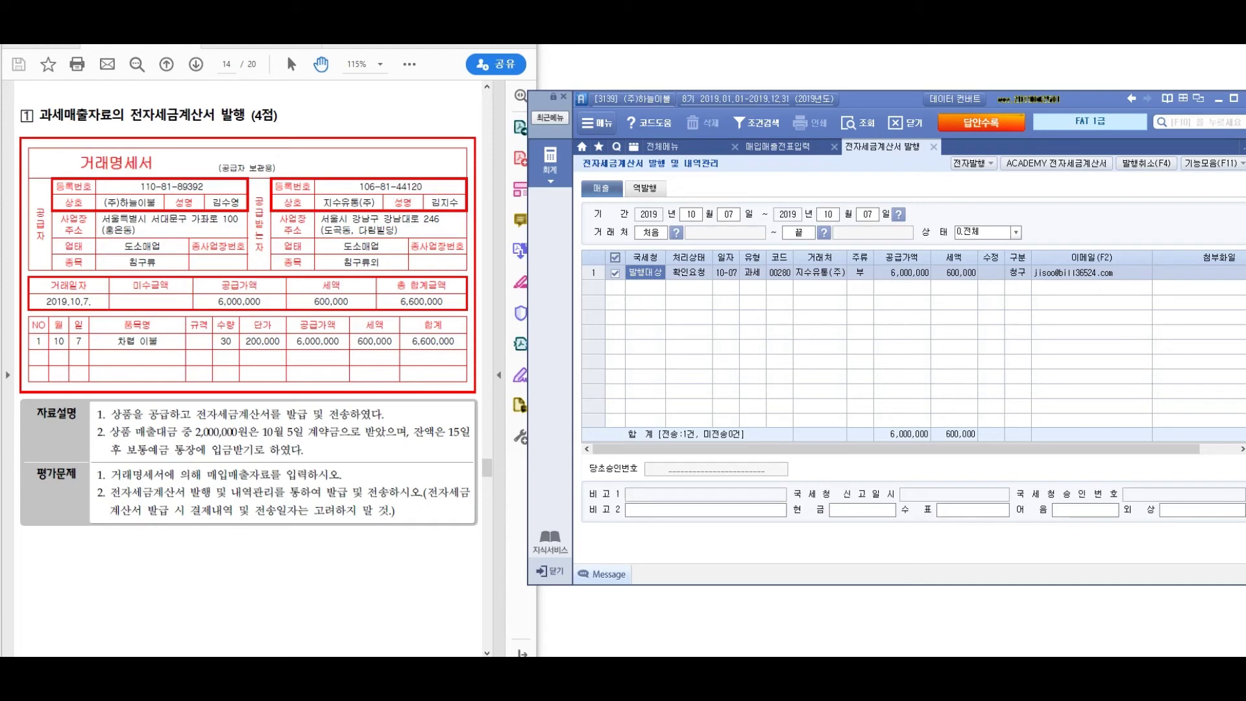
pyautogui.click(972, 164)
pyautogui.click(637, 376)
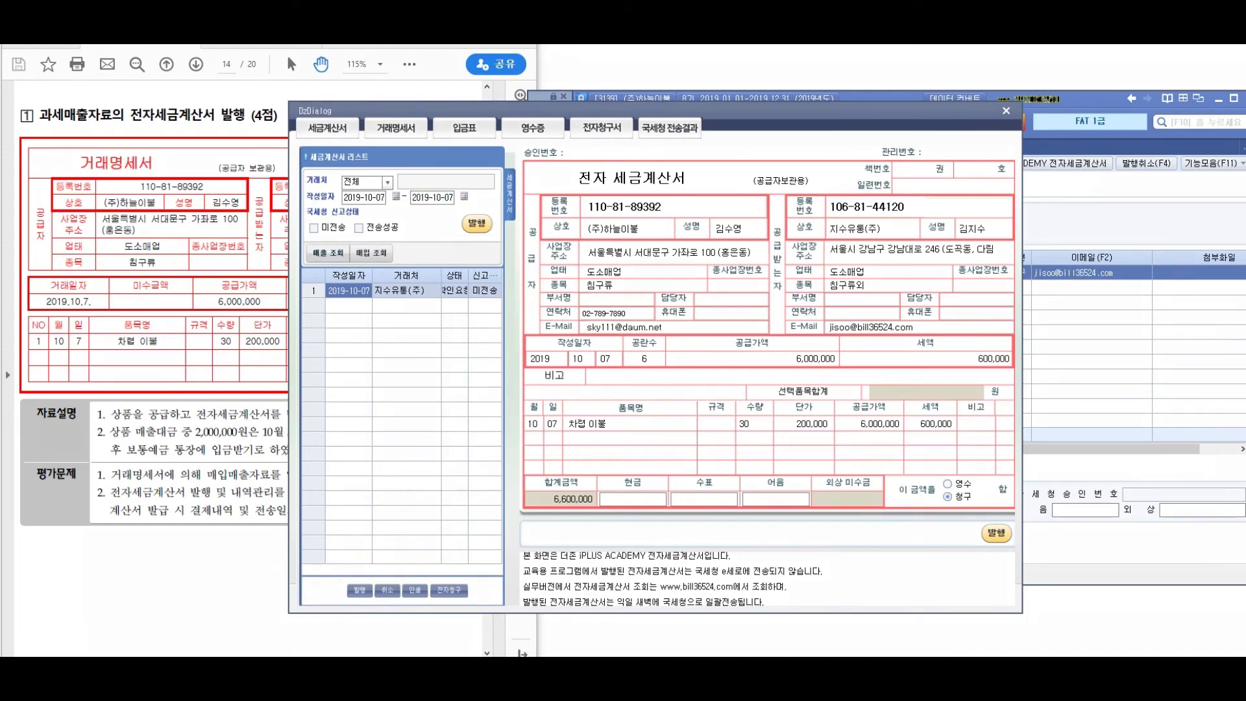
pyautogui.moveTo(542, 448); pyautogui.dragTo(1012, 472)
pyautogui.moveTo(558, 364); pyautogui.dragTo(934, 401)
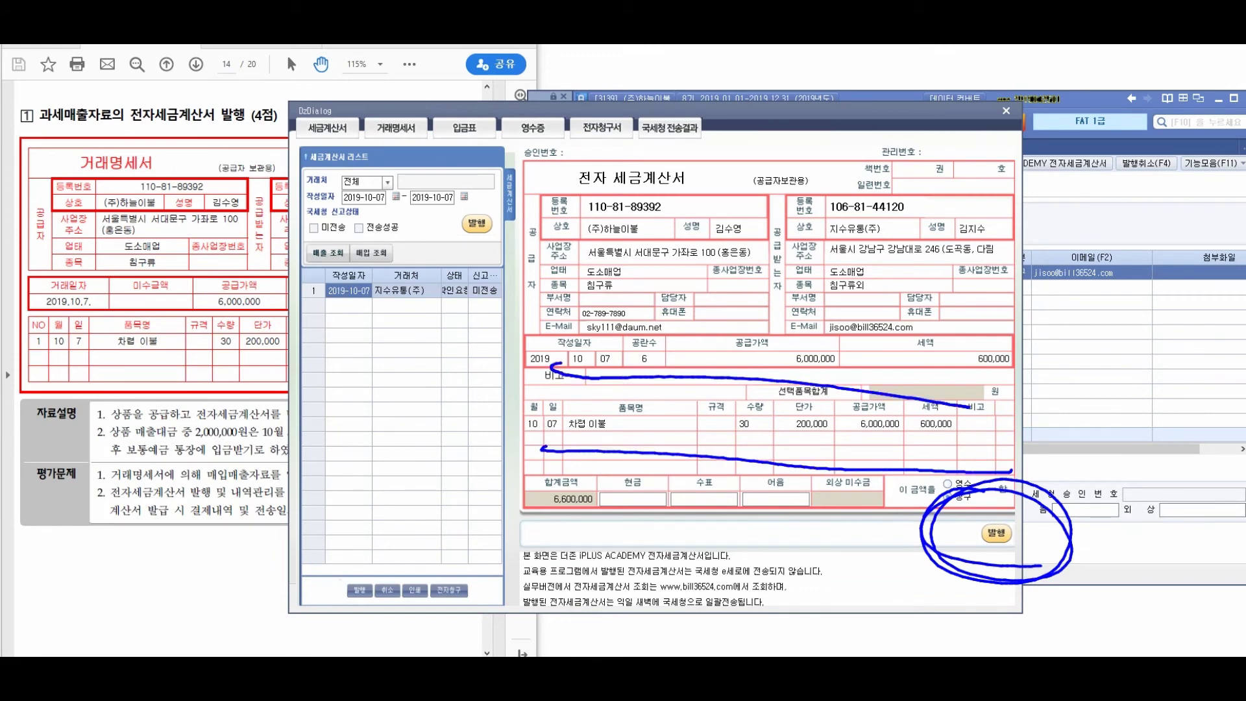
pyautogui.moveTo(569, 335); pyautogui.dragTo(538, 475)
pyautogui.moveTo(328, 394)
pyautogui.mouseDown()
pyautogui.moveTo(350, 447)
pyautogui.moveTo(383, 441)
pyautogui.moveTo(467, 363)
pyautogui.moveTo(441, 389)
pyautogui.mouseUp()
pyautogui.moveTo(1032, 516)
pyautogui.mouseDown()
pyautogui.moveTo(1077, 499)
pyautogui.moveTo(1090, 538)
pyautogui.moveTo(910, 541)
pyautogui.mouseUp()
pyautogui.moveTo(756, 263)
pyautogui.mouseDown()
pyautogui.moveTo(807, 305)
pyautogui.moveTo(834, 263)
pyautogui.moveTo(843, 334)
pyautogui.mouseUp()
pyautogui.moveTo(889, 301); pyautogui.dragTo(1018, 297)
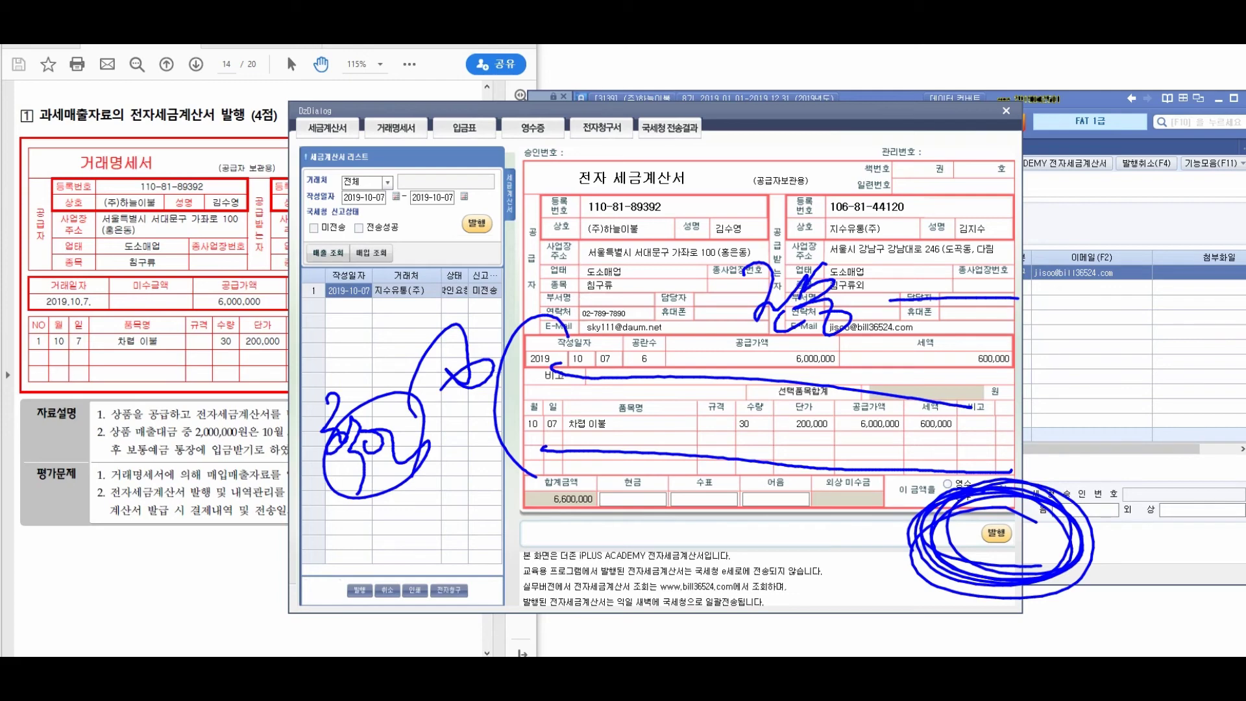
pyautogui.press('Escape')
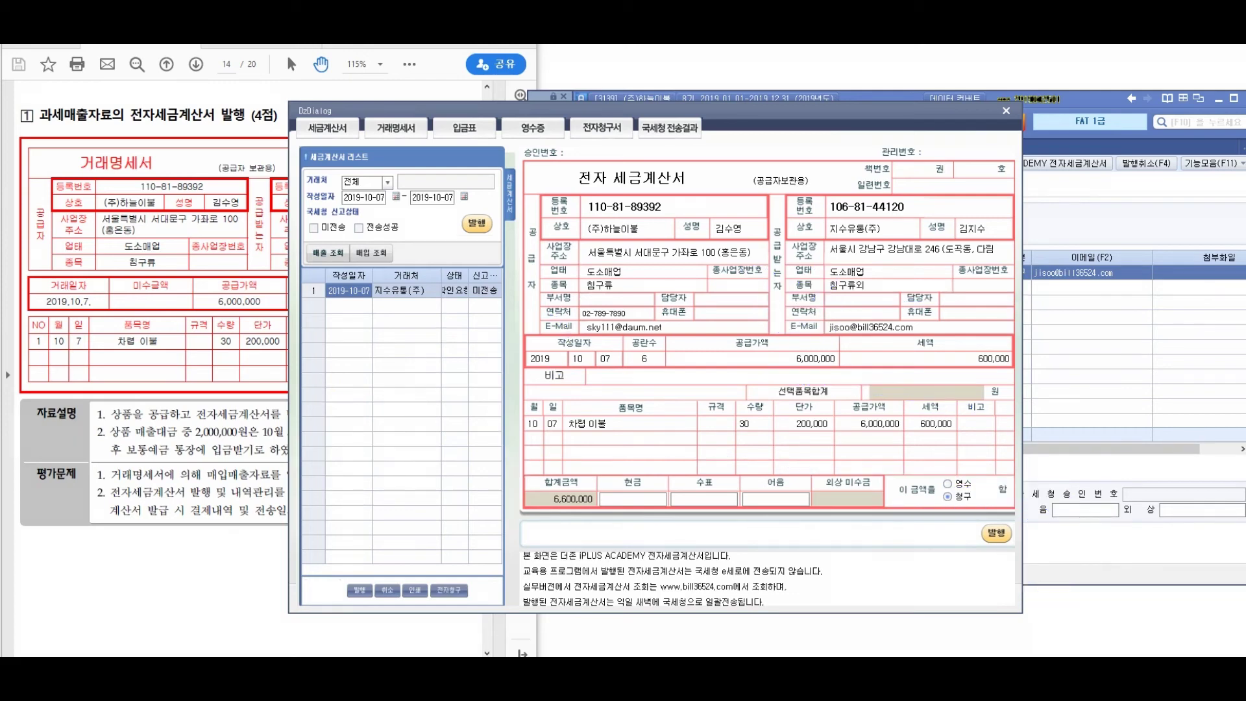
# Step: Issue the displayed 지수유통(주) tax invoice in ACADEMY 전자세금계산서 to transmit it to the 국세청
pyautogui.click(996, 533)
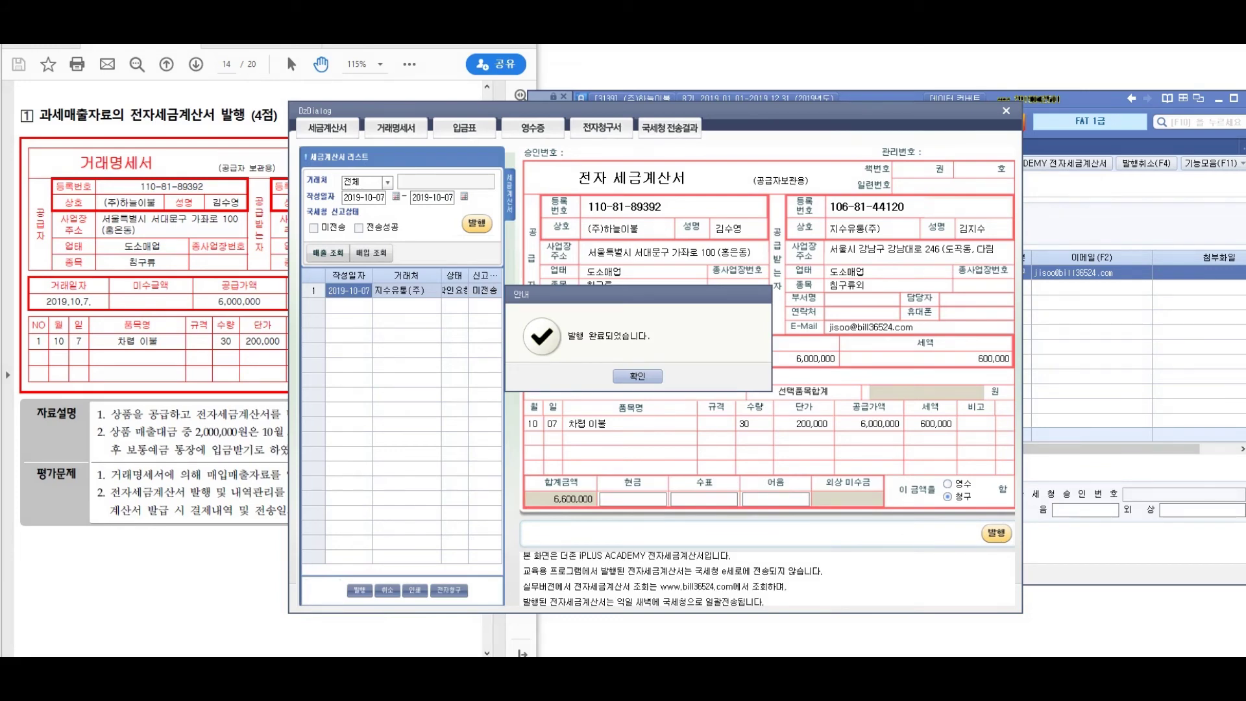
pyautogui.press('Return')
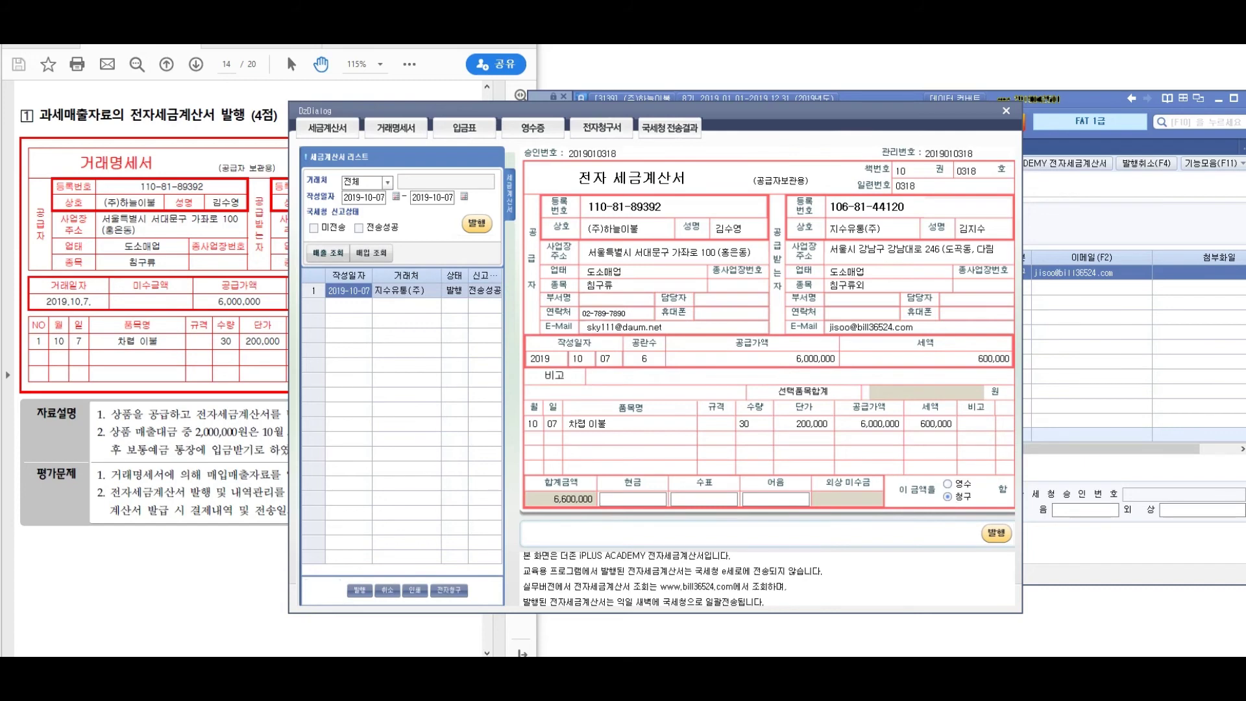
pyautogui.click(484, 291)
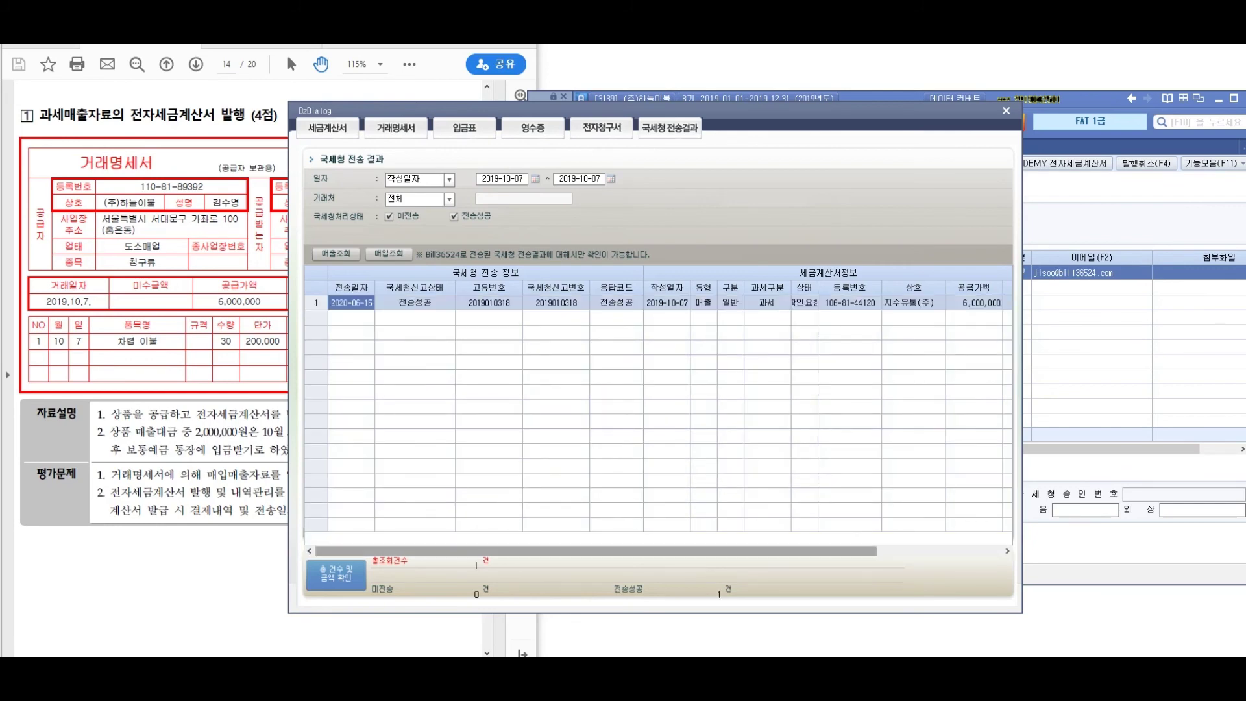
# Step: Examine the 국세청 전송결과 record of the 지수유통(주) invoice, including its transmission status, type and amounts
pyautogui.moveTo(596, 550); pyautogui.dragTo(721, 551)
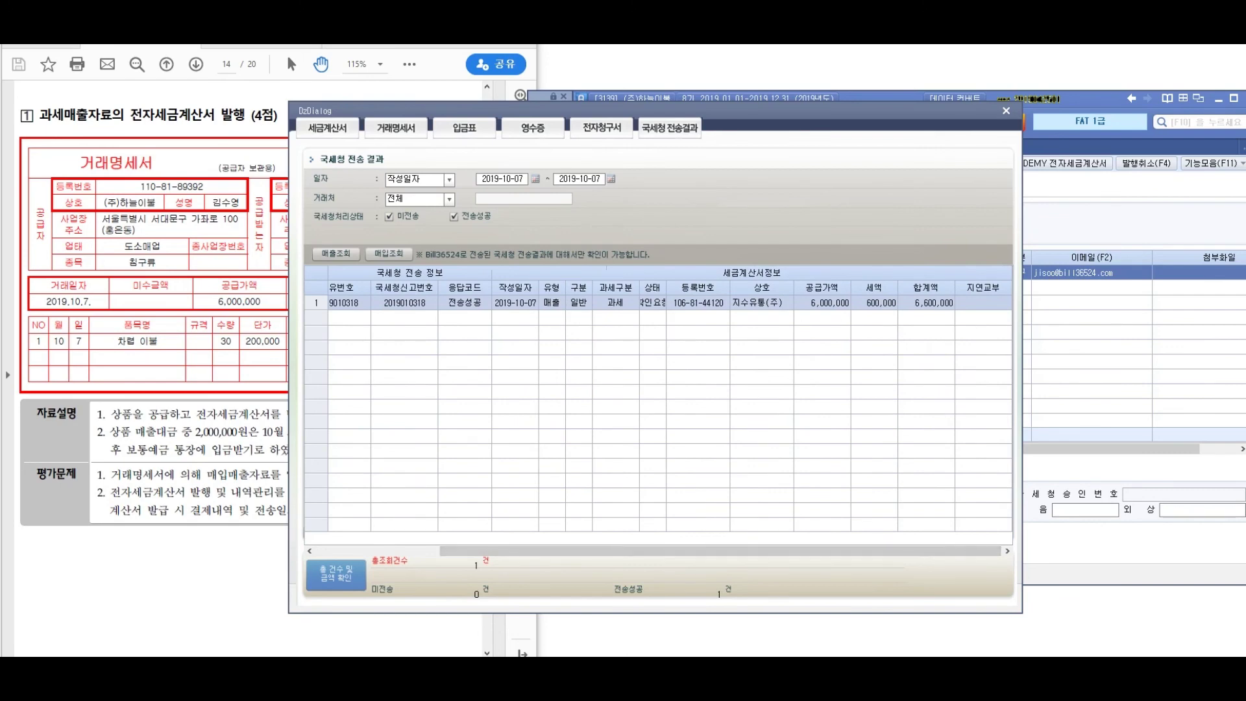
pyautogui.click(579, 303)
pyautogui.click(551, 303)
pyautogui.moveTo(720, 551); pyautogui.dragTo(595, 551)
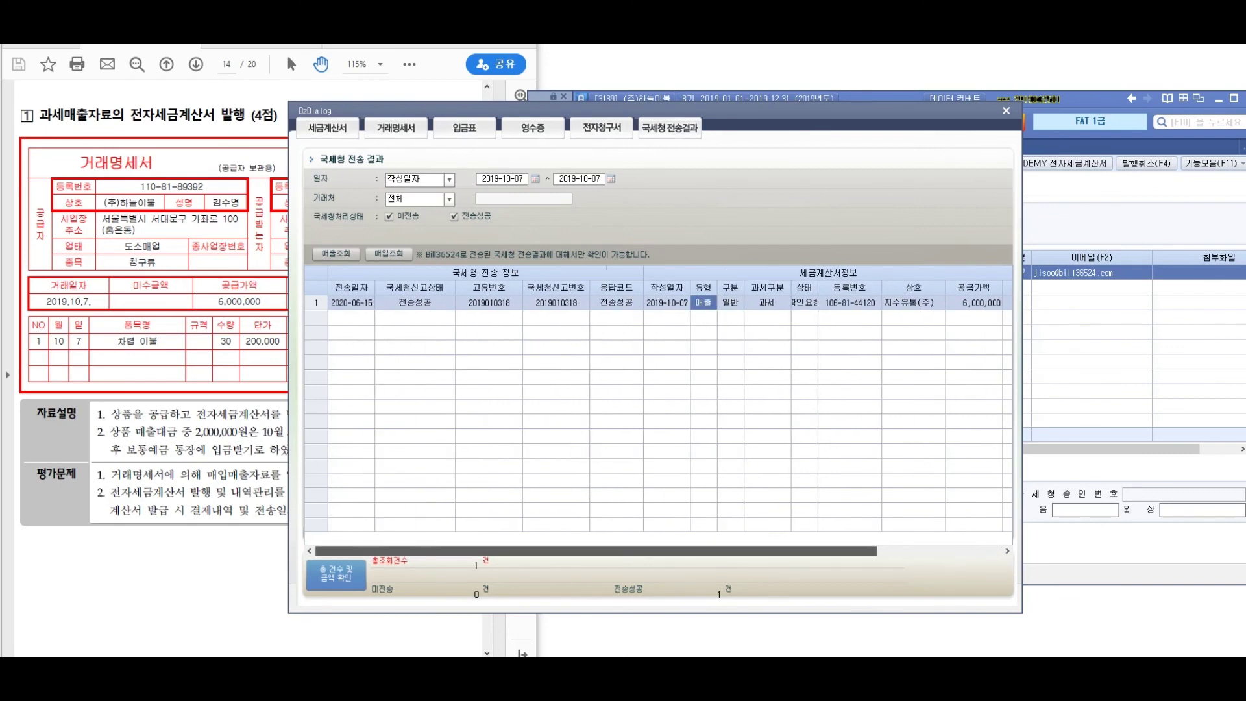
pyautogui.click(351, 302)
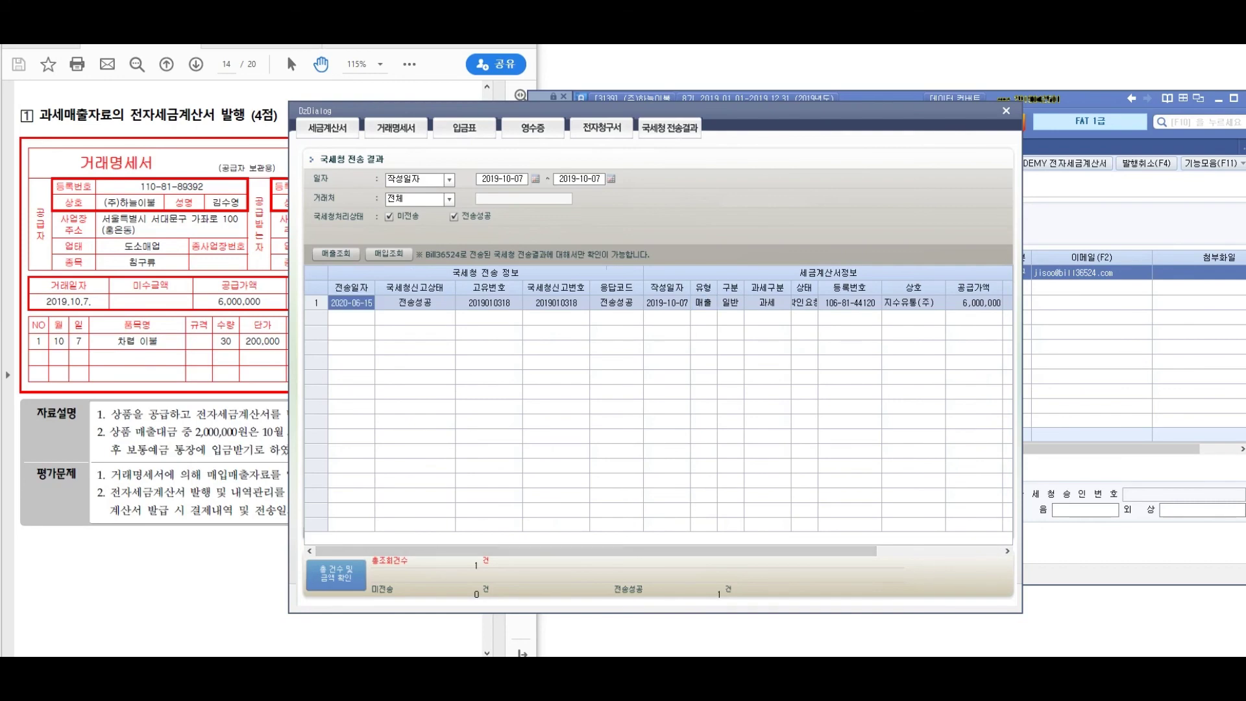
# Step: Close the transmission results, return to 매입매출전표입력 and reload the October 7 entries to check the 전자세금 field
pyautogui.click(1006, 110)
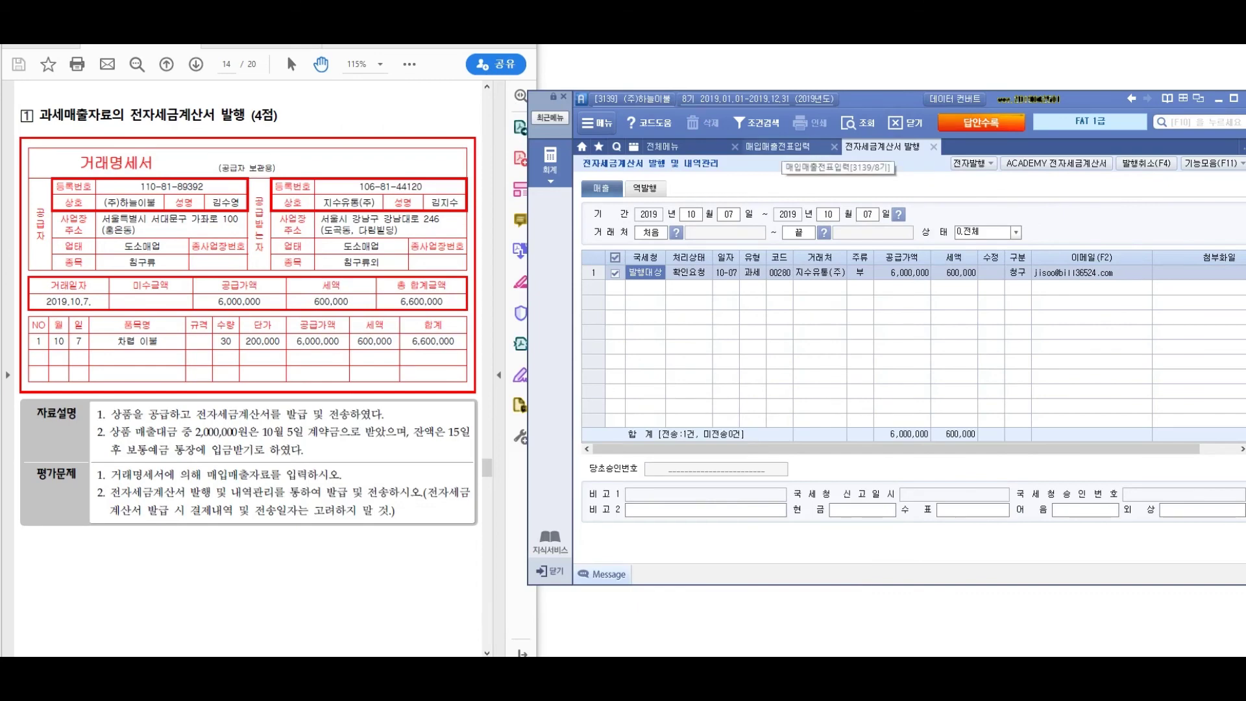
pyautogui.click(777, 147)
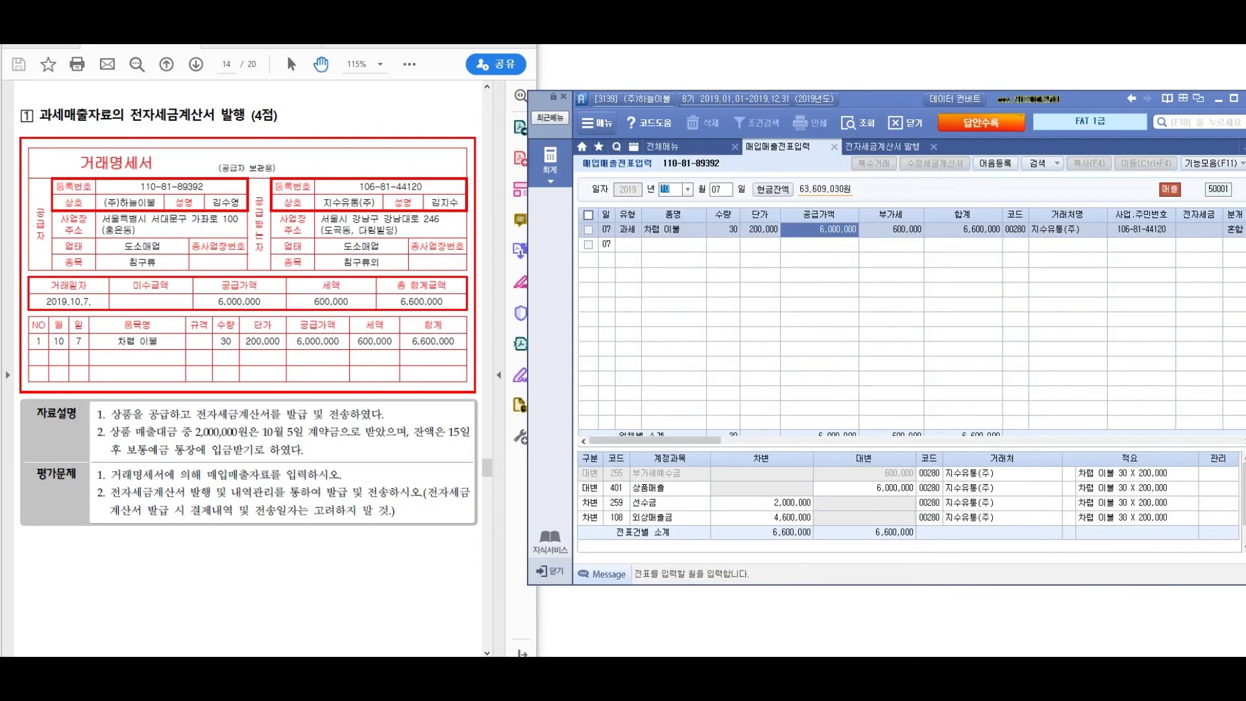
pyautogui.press('Return')
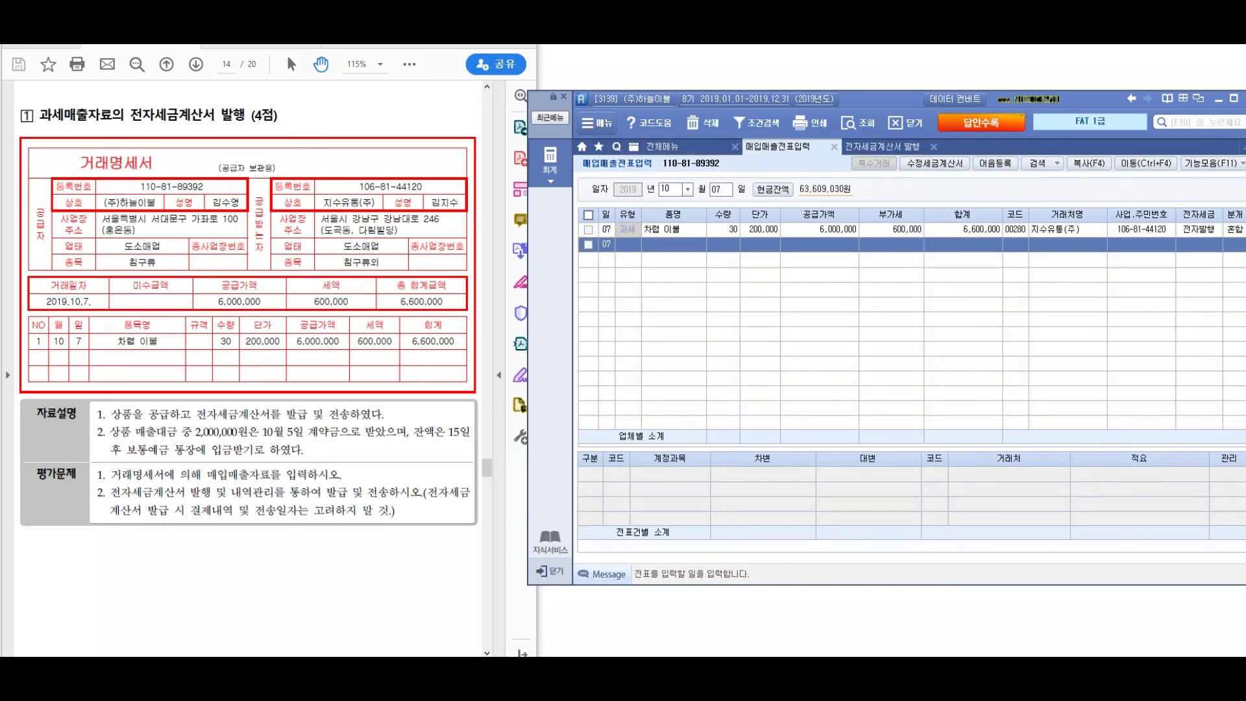
pyautogui.moveTo(1193, 173)
pyautogui.mouseDown()
pyautogui.moveTo(1147, 245)
pyautogui.moveTo(1170, 255)
pyautogui.moveTo(1218, 223)
pyautogui.moveTo(1201, 237)
pyautogui.mouseUp()
pyautogui.moveTo(1087, 225)
pyautogui.mouseDown()
pyautogui.moveTo(924, 325)
pyautogui.moveTo(973, 300)
pyautogui.mouseUp()
pyautogui.moveTo(686, 350)
pyautogui.mouseDown()
pyautogui.moveTo(704, 390)
pyautogui.moveTo(733, 364)
pyautogui.moveTo(783, 389)
pyautogui.mouseUp()
pyautogui.moveTo(706, 438)
pyautogui.mouseDown()
pyautogui.moveTo(840, 441)
pyautogui.moveTo(866, 416)
pyautogui.moveTo(880, 448)
pyautogui.mouseUp()
pyautogui.moveTo(901, 452); pyautogui.dragTo(1003, 449)
pyautogui.moveTo(985, 430); pyautogui.dragTo(958, 454)
pyautogui.moveTo(623, 344)
pyautogui.mouseDown()
pyautogui.moveTo(607, 397)
pyautogui.moveTo(633, 401)
pyautogui.mouseUp()
pyautogui.moveTo(1051, 362)
pyautogui.mouseDown()
pyautogui.moveTo(1138, 285)
pyautogui.moveTo(1096, 308)
pyautogui.mouseUp()
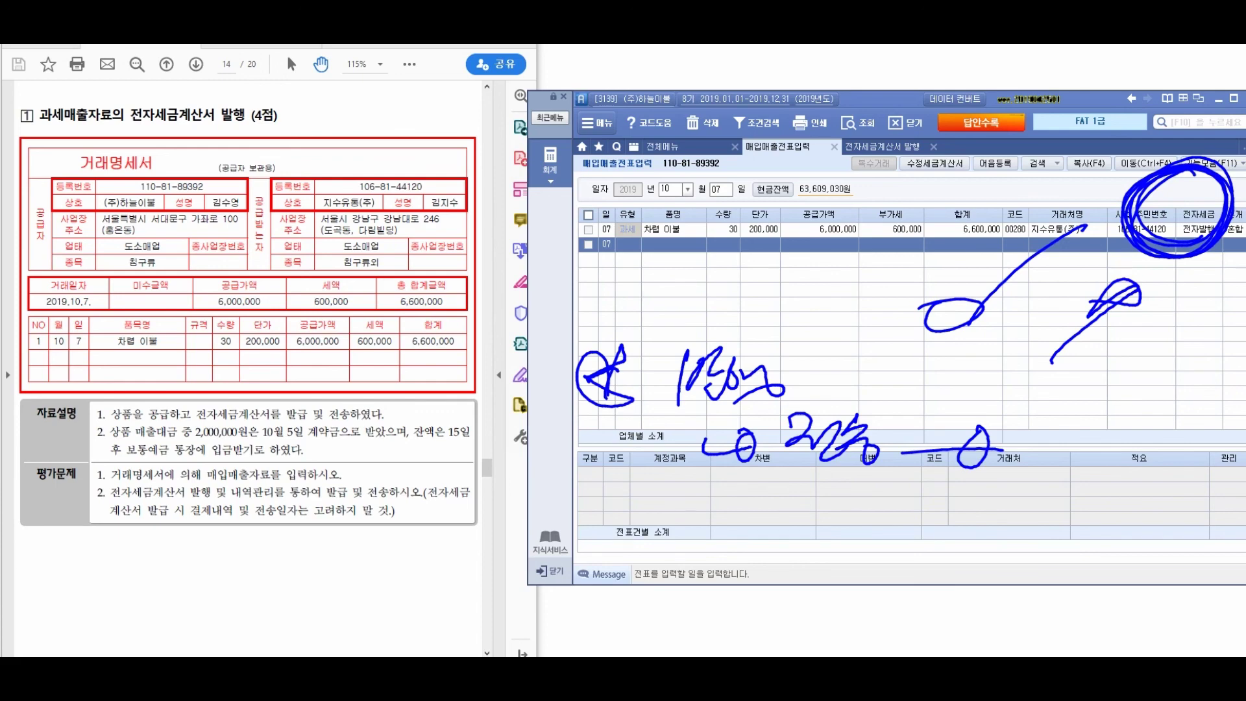
pyautogui.press('Escape')
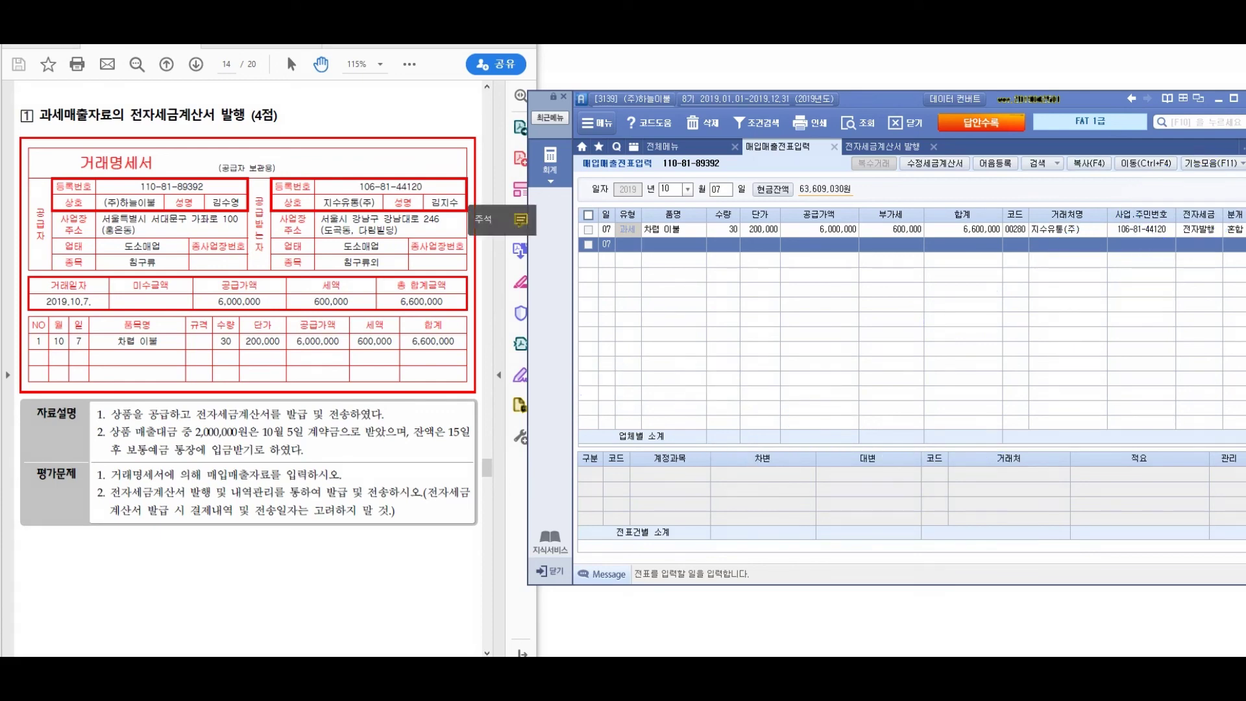